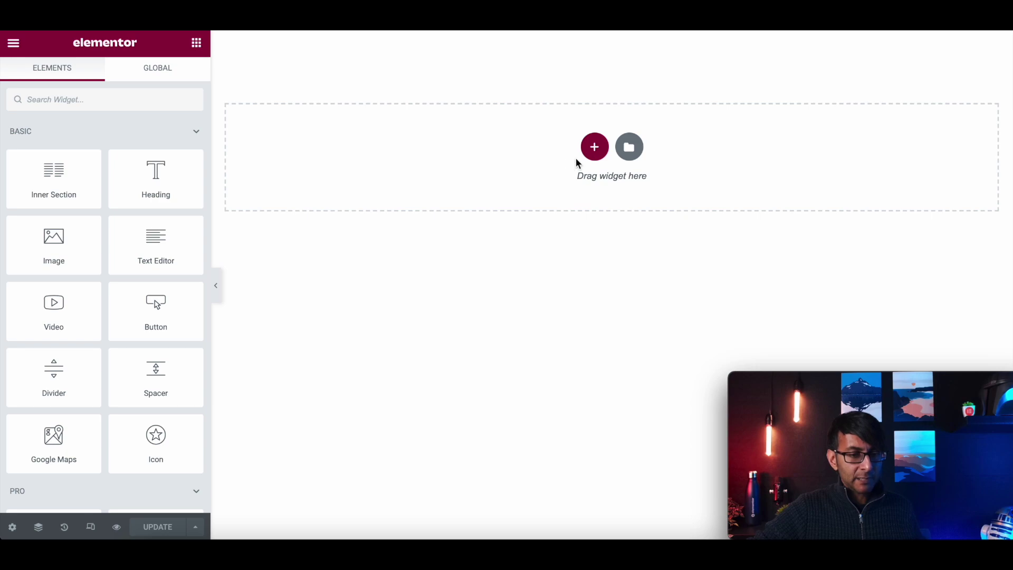
# - Add a new section in the empty drop zone to show the column structure choices
pyautogui.click(595, 146)
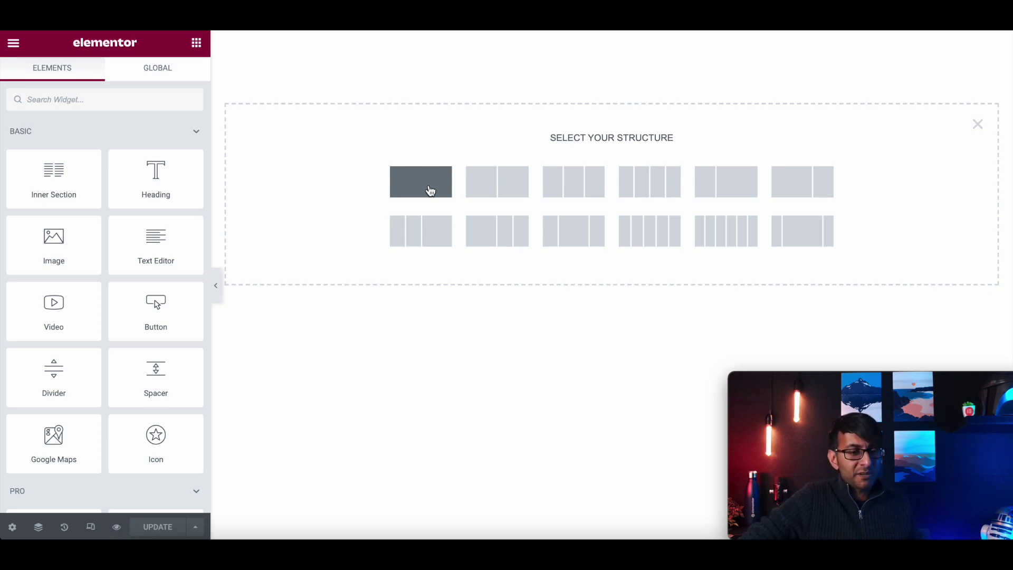
# - Create a single-column section with width 400 and No Gap between columns
pyautogui.click(430, 191)
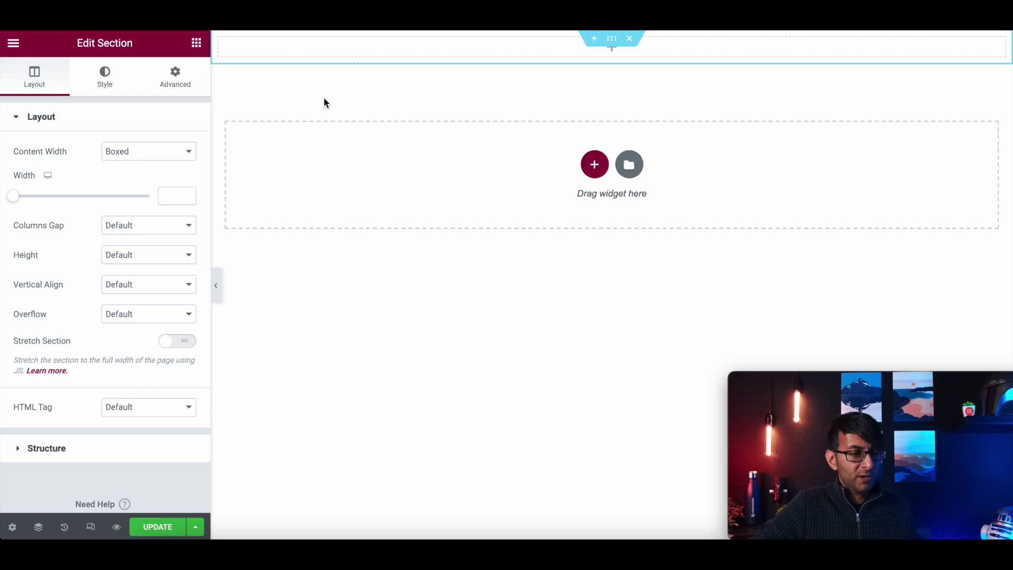
pyautogui.write('400')
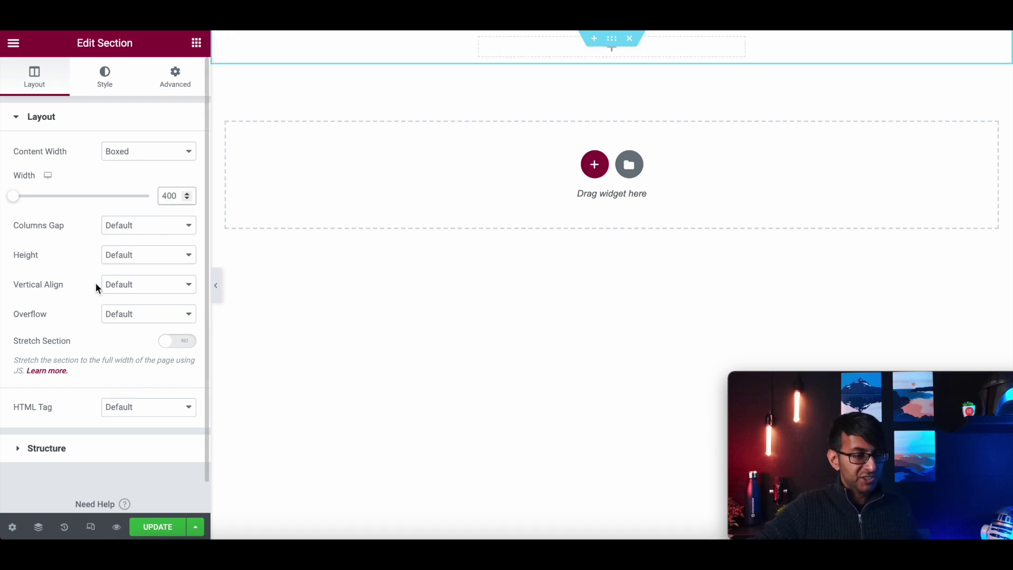
pyautogui.click(135, 232)
pyautogui.click(134, 254)
# - Give the section a 100 VH minimum height and save the page
pyautogui.click(131, 257)
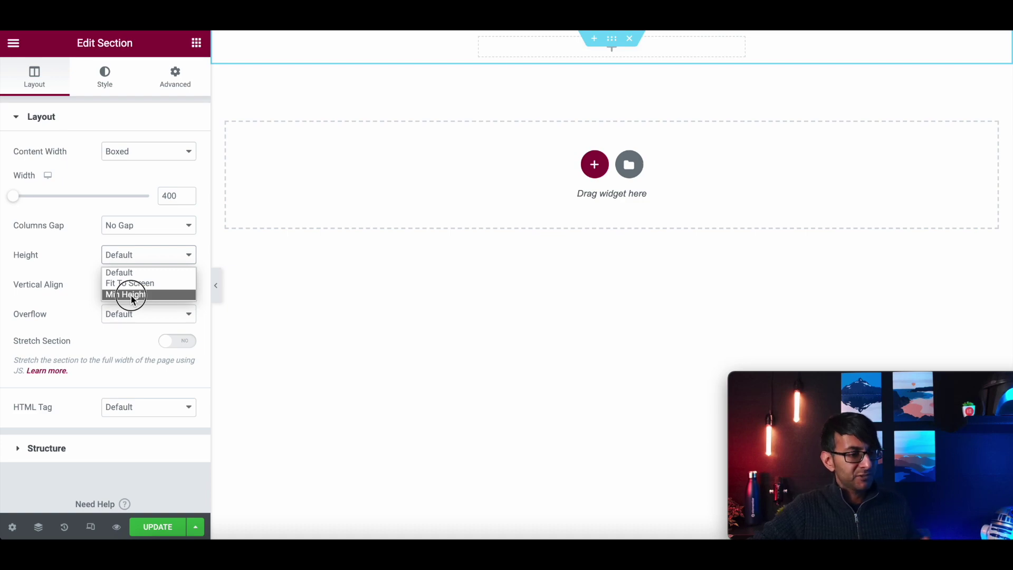
pyautogui.click(132, 295)
pyautogui.click(176, 281)
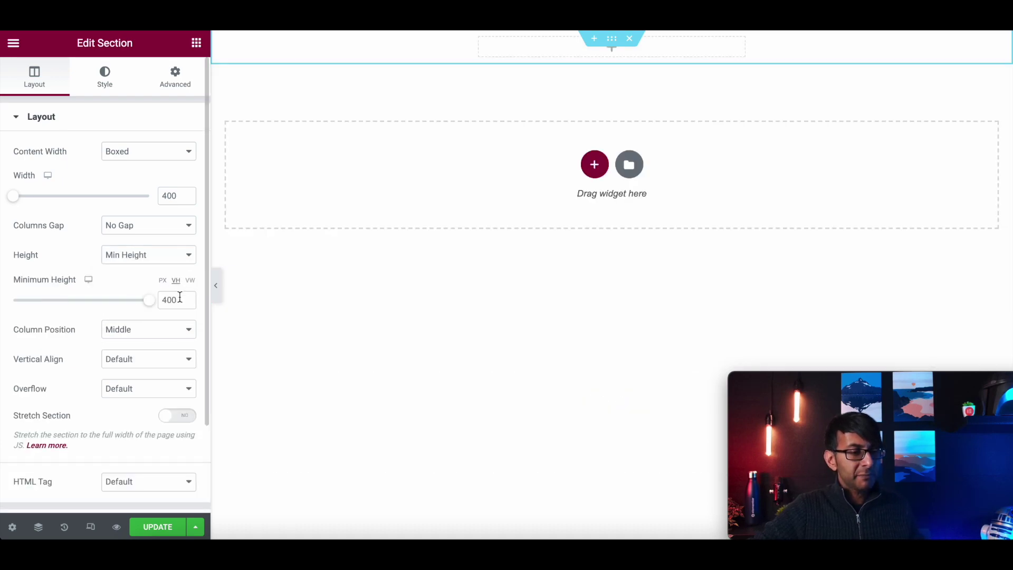
pyautogui.moveTo(179, 301); pyautogui.dragTo(138, 290)
pyautogui.write('100')
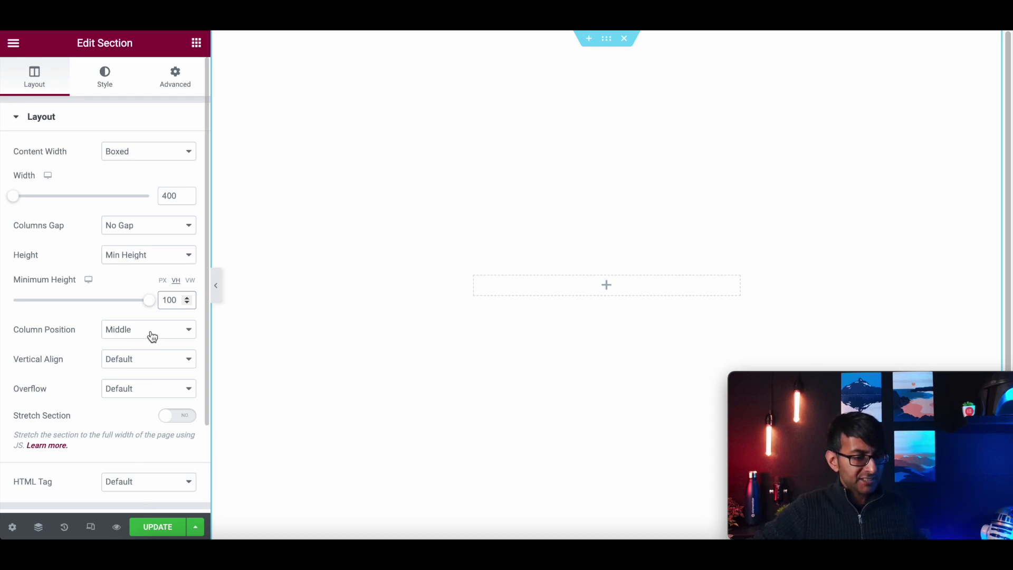
pyautogui.click(165, 532)
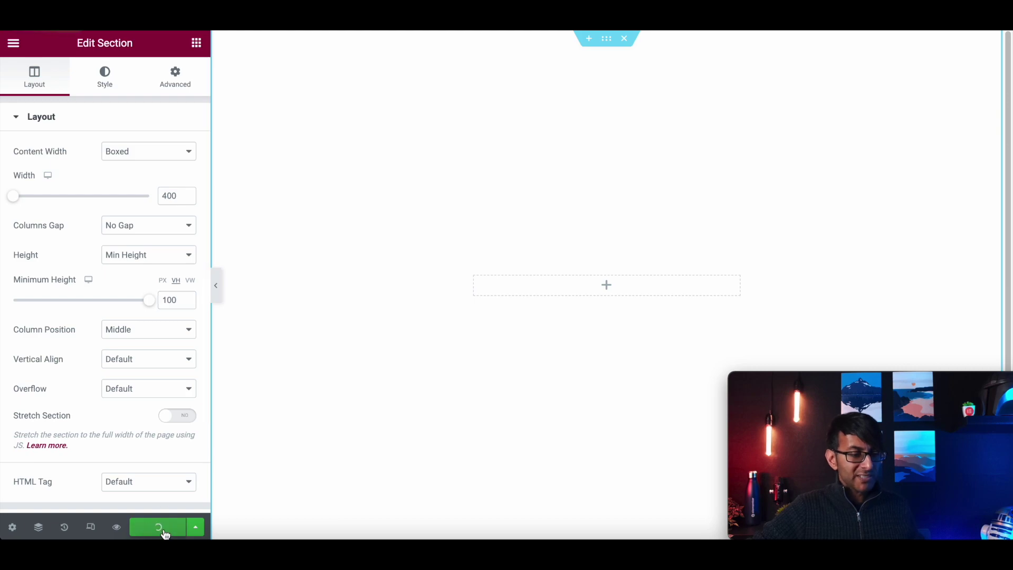
# - Search the widgets for 'login' and drop the Login widget into the section
pyautogui.click(197, 45)
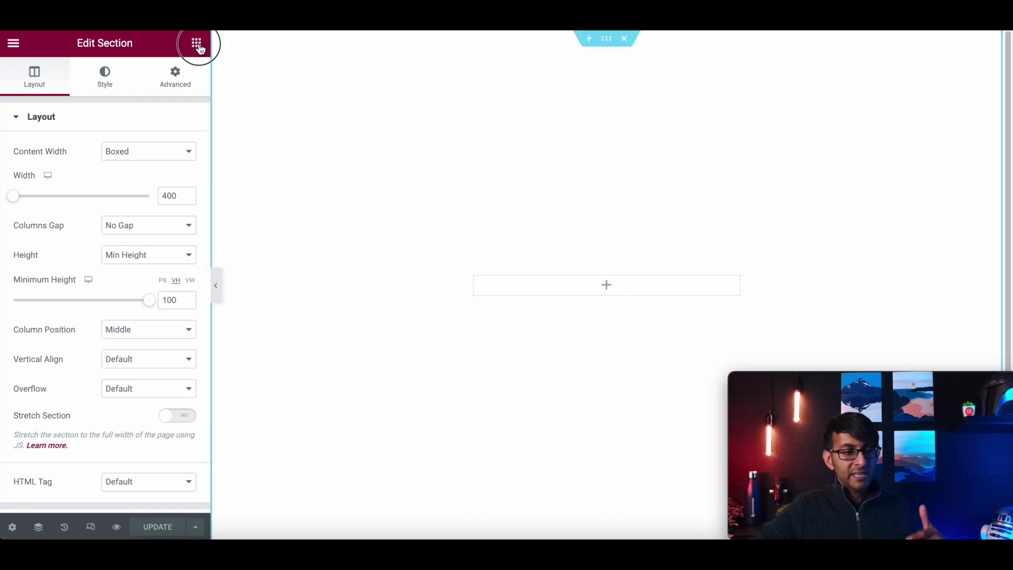
pyautogui.write('iogin')
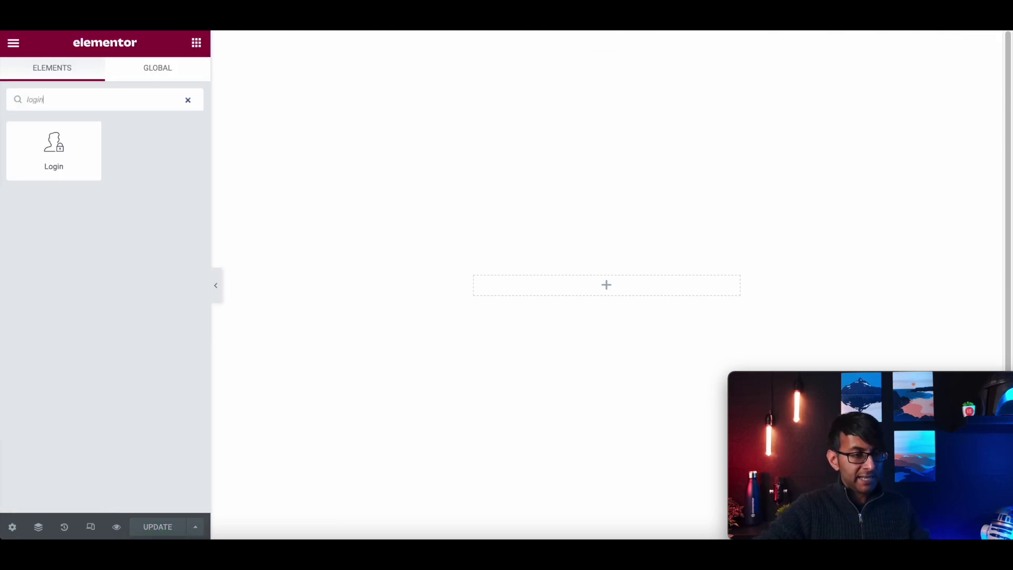
pyautogui.moveTo(89, 143); pyautogui.dragTo(635, 282)
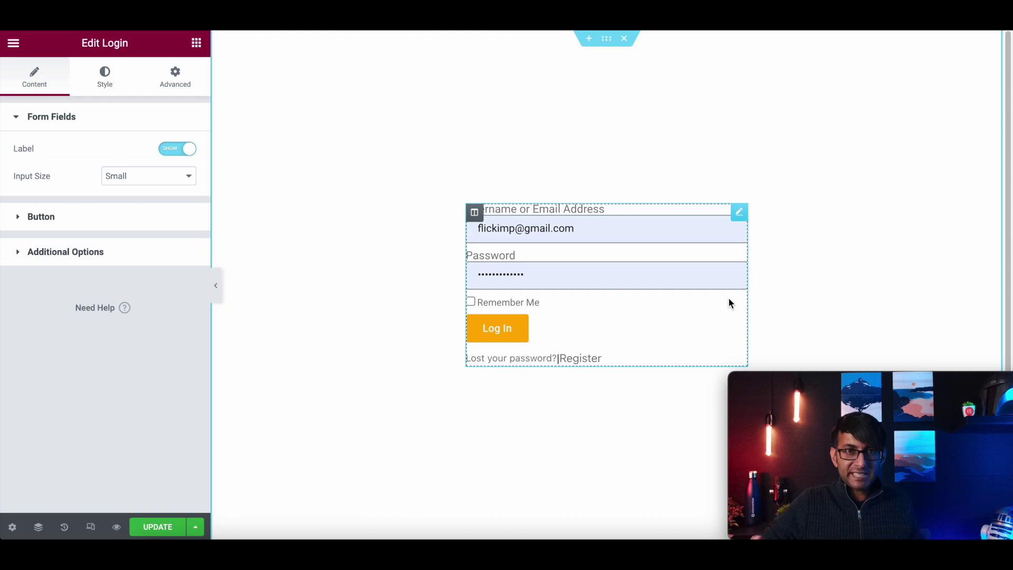
pyautogui.click(607, 38)
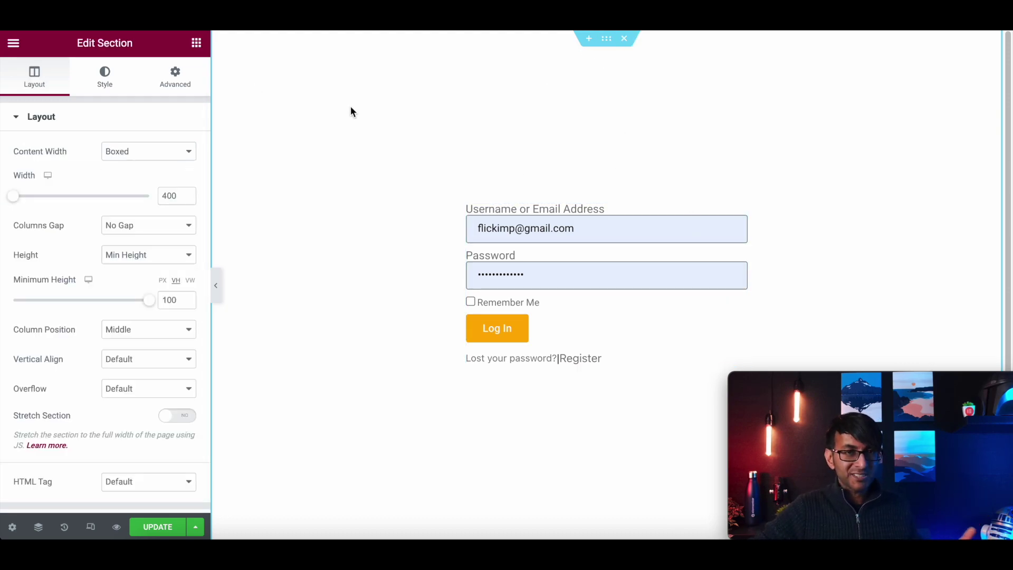
# - Try the neon dance-floor photo as a classic background overlay, then remove it
pyautogui.click(120, 88)
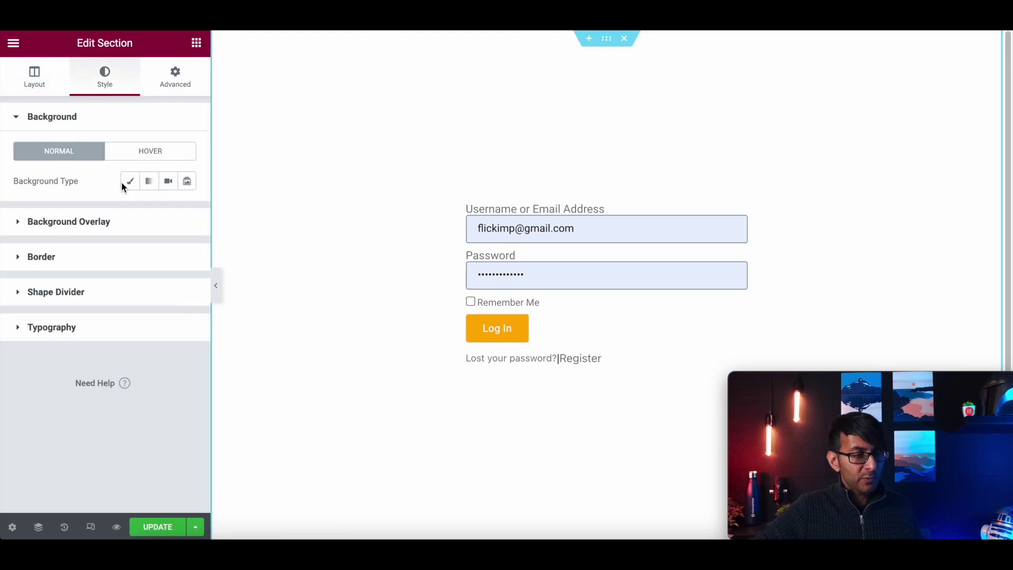
pyautogui.click(95, 224)
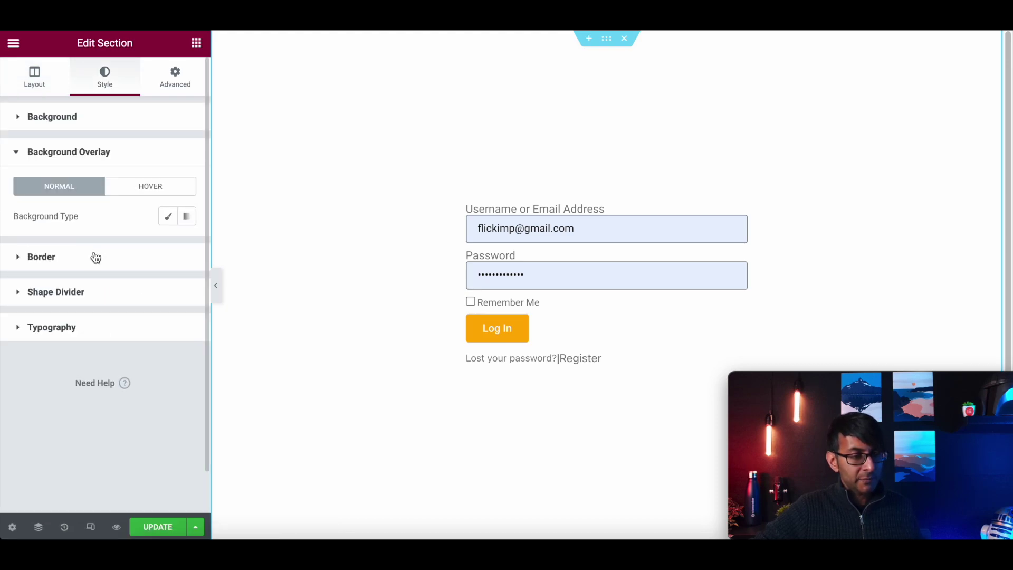
pyautogui.click(168, 223)
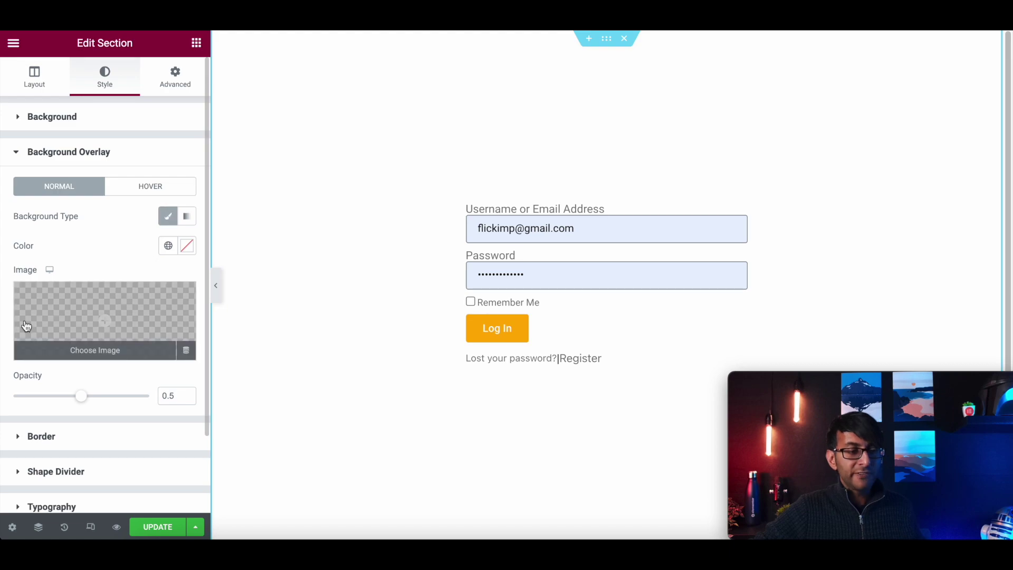
pyautogui.click(60, 302)
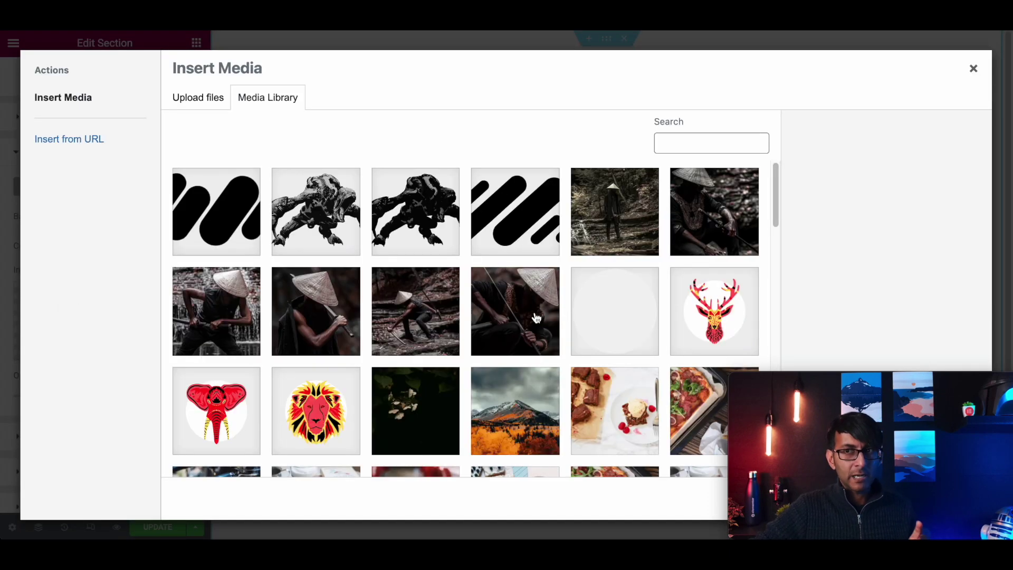
pyautogui.scroll(-5, 538, 318)
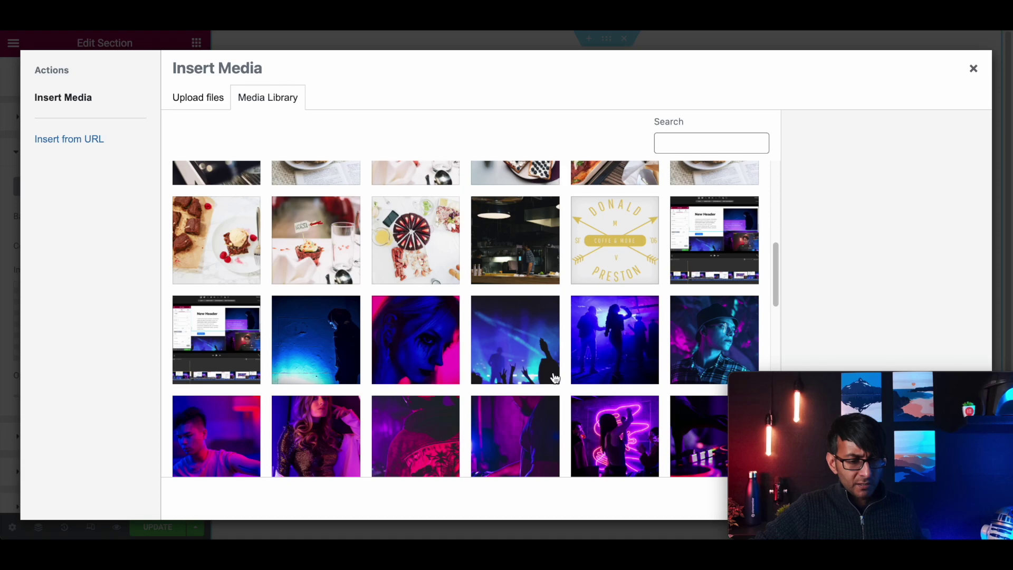
pyautogui.click(615, 337)
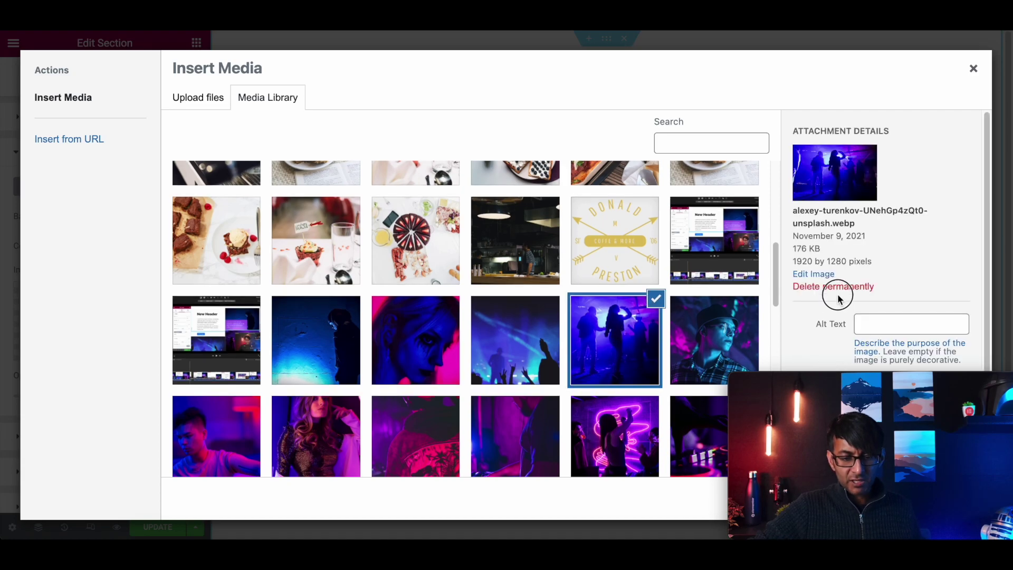
pyautogui.moveTo(844, 378); pyautogui.dragTo(844, 304)
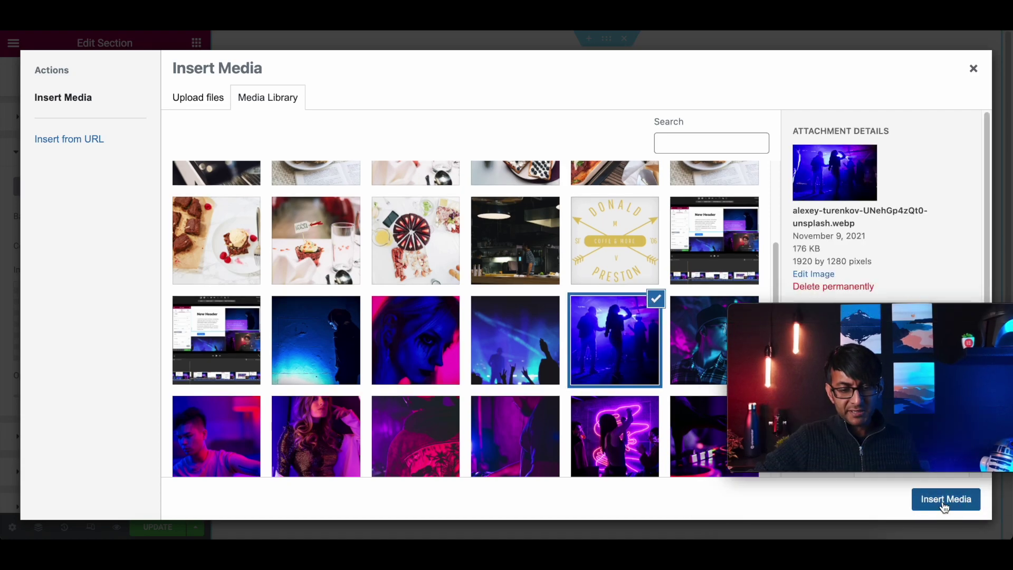
pyautogui.click(946, 499)
pyautogui.moveTo(955, 316); pyautogui.dragTo(957, 385)
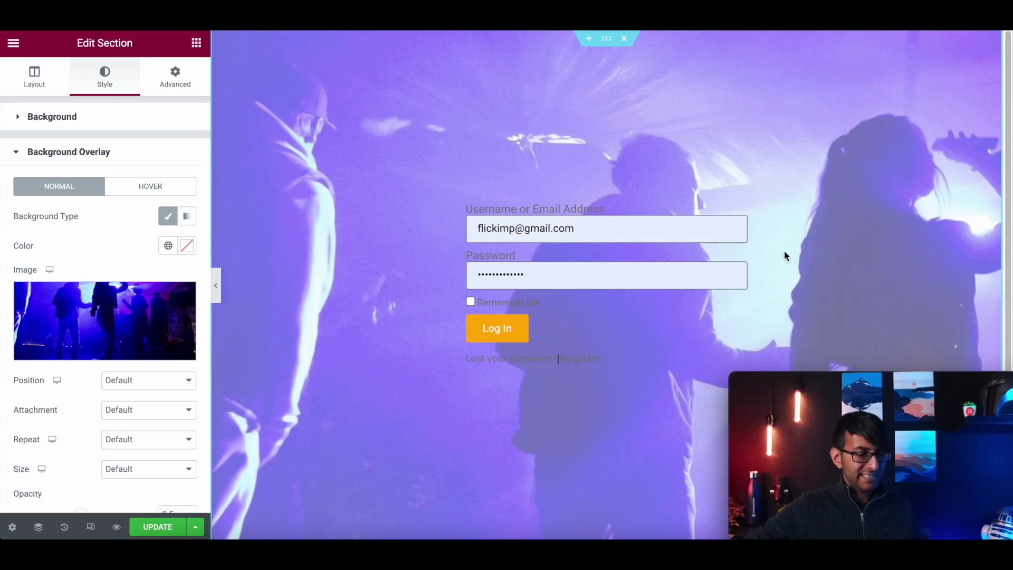
pyautogui.scroll(-5, 117, 378)
pyautogui.moveTo(77, 263); pyautogui.dragTo(23, 267)
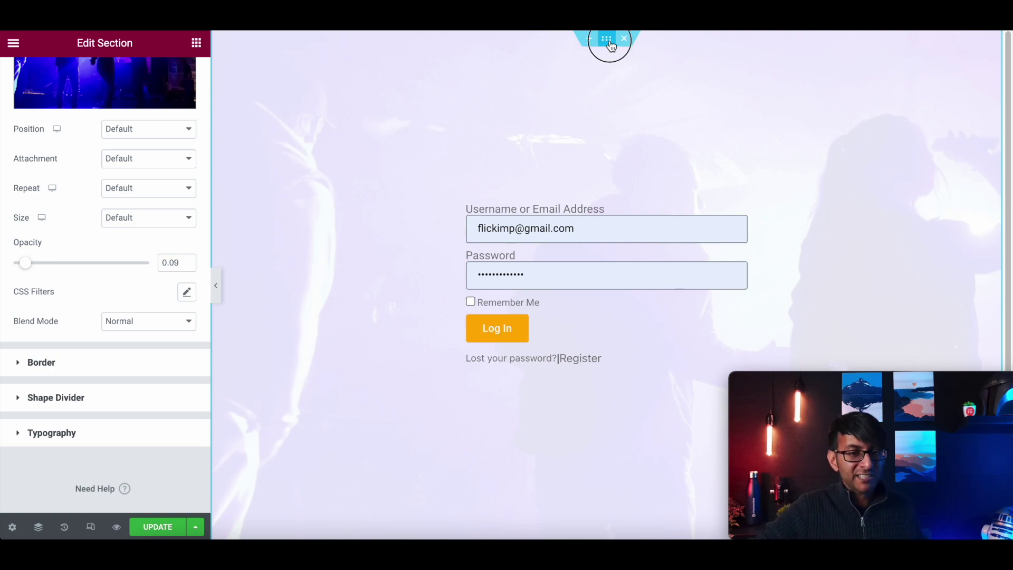
pyautogui.scroll(3, 100, 169)
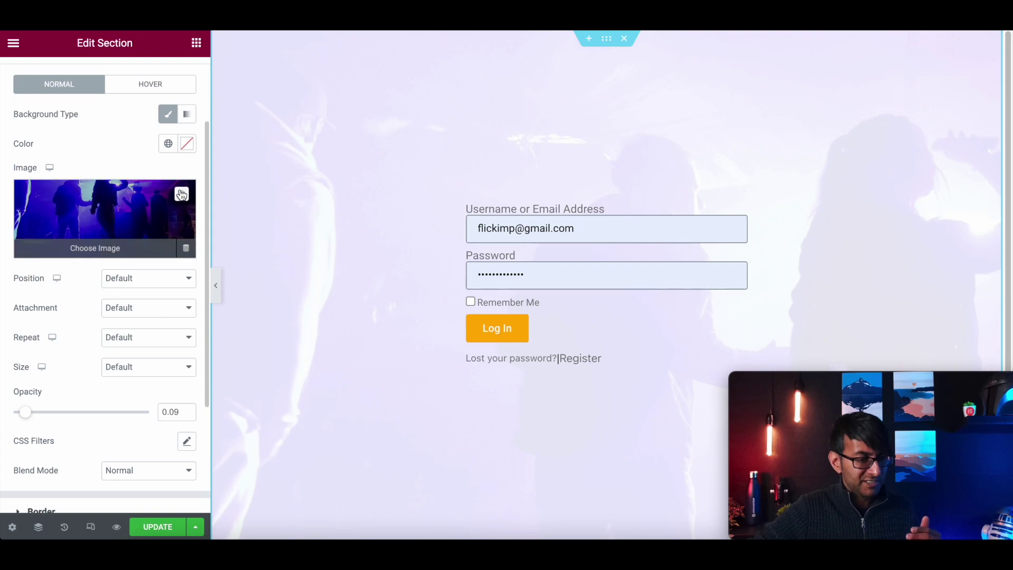
pyautogui.click(186, 248)
# - Set the section background to classic with the Light Grey global colour
pyautogui.scroll(2, 100, 86)
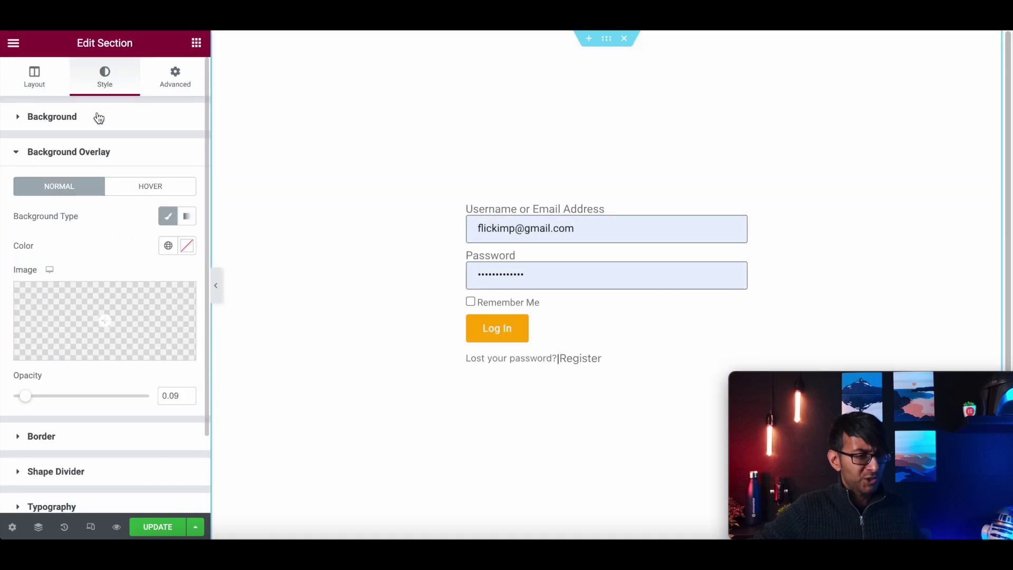
pyautogui.click(126, 118)
pyautogui.click(129, 181)
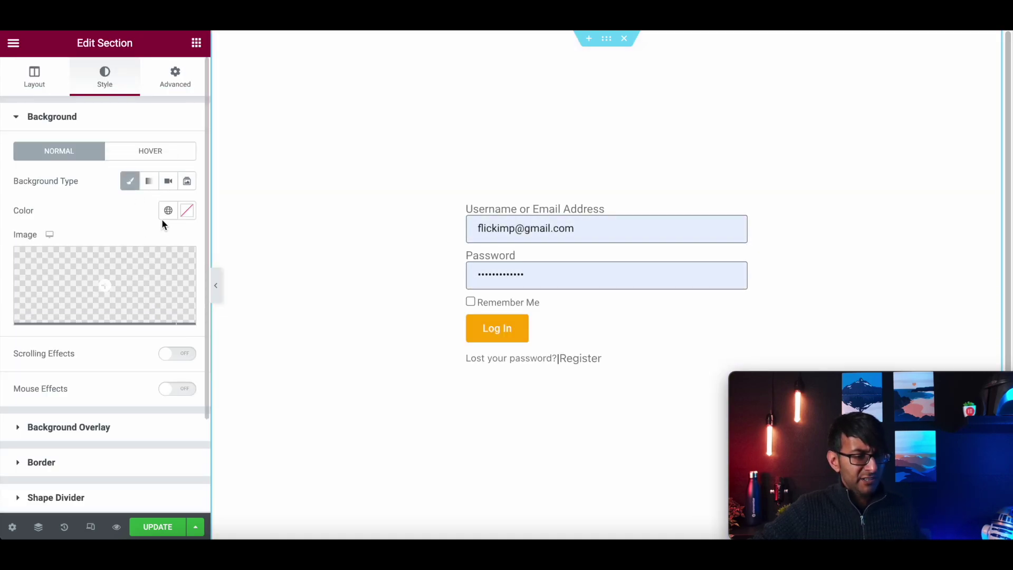
pyautogui.click(166, 211)
pyautogui.scroll(-3, 138, 296)
pyautogui.click(121, 340)
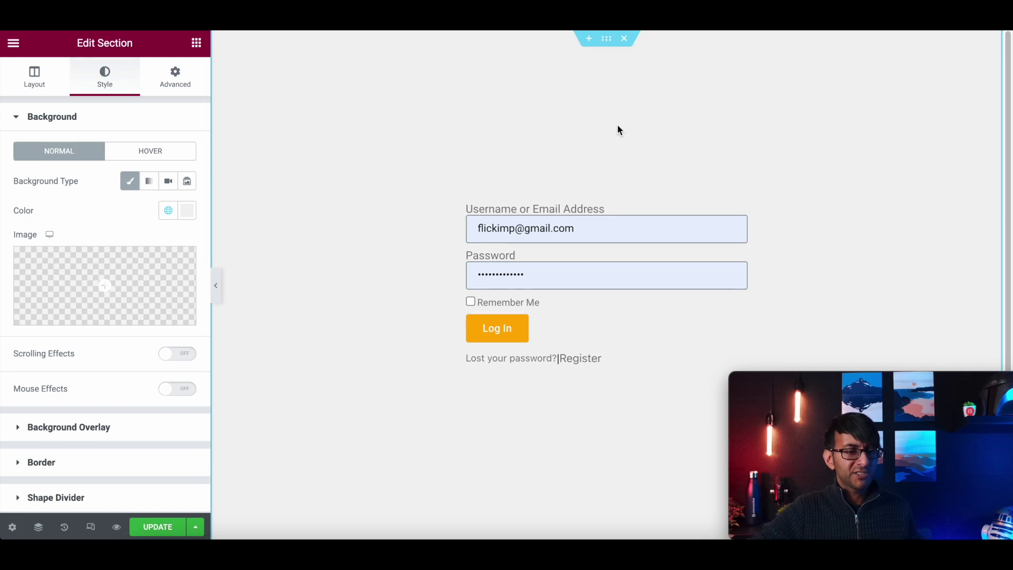
# - Turn Hide Title off and back on in the page settings
pyautogui.click(12, 527)
pyautogui.click(182, 332)
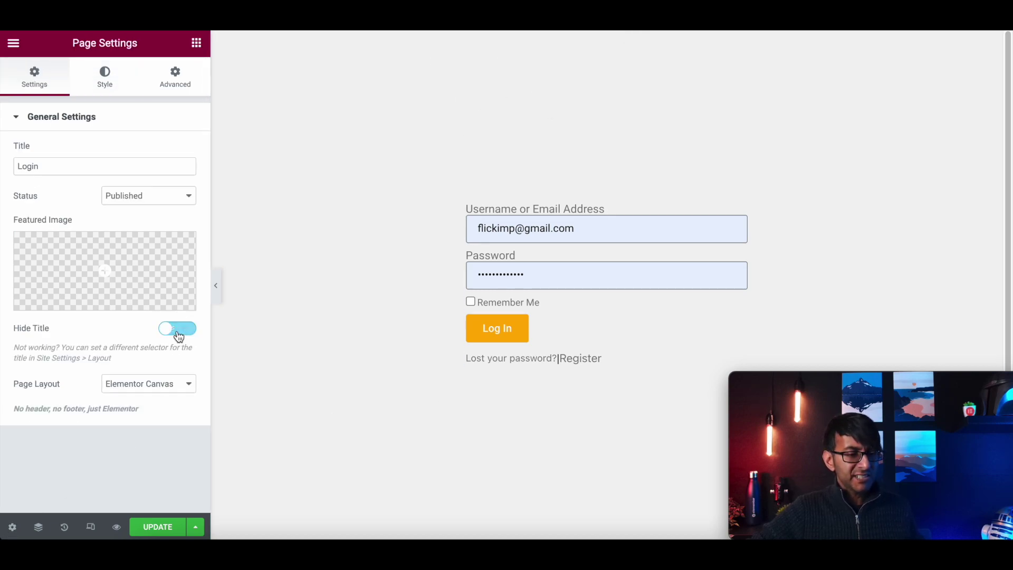
pyautogui.click(183, 335)
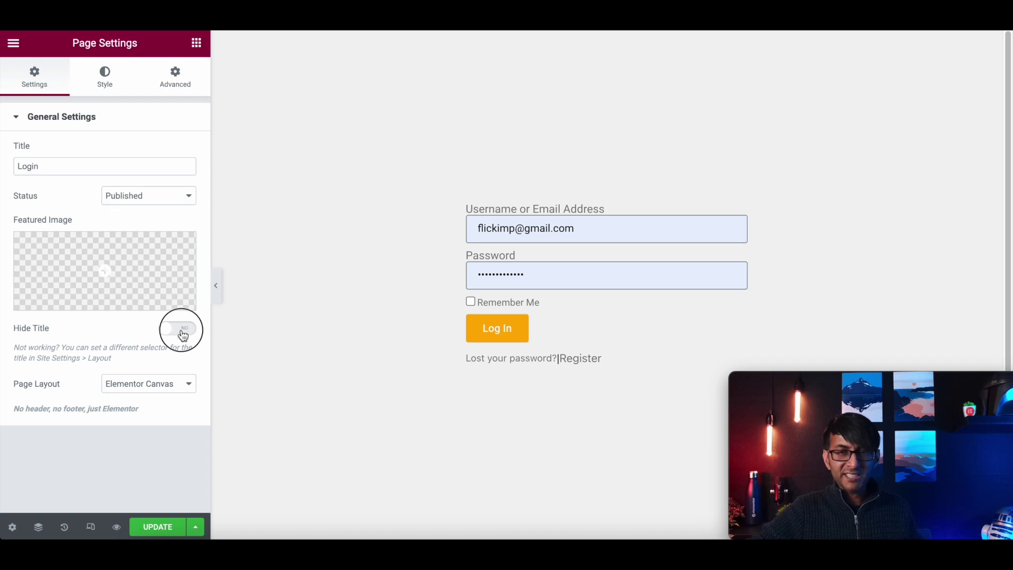
# - Switch the page layout to Default, then back to Elementor Canvas
pyautogui.click(160, 387)
pyautogui.click(153, 402)
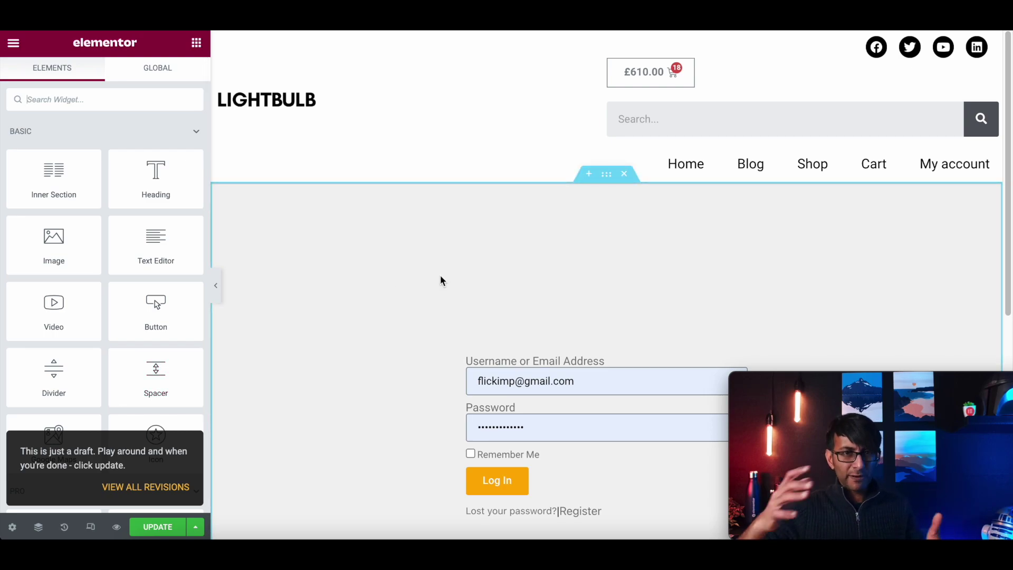
pyautogui.click(12, 526)
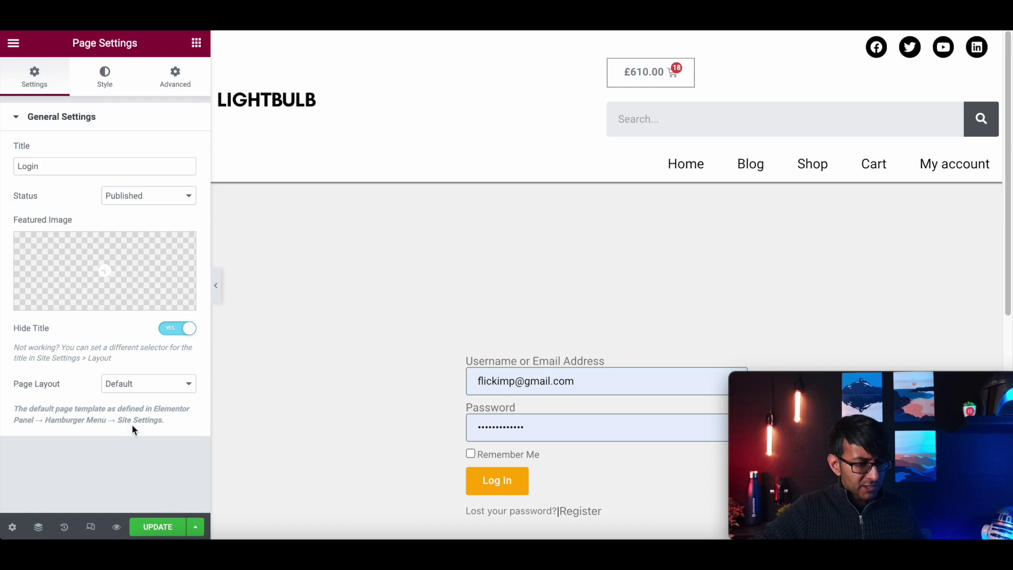
pyautogui.click(145, 384)
pyautogui.click(147, 412)
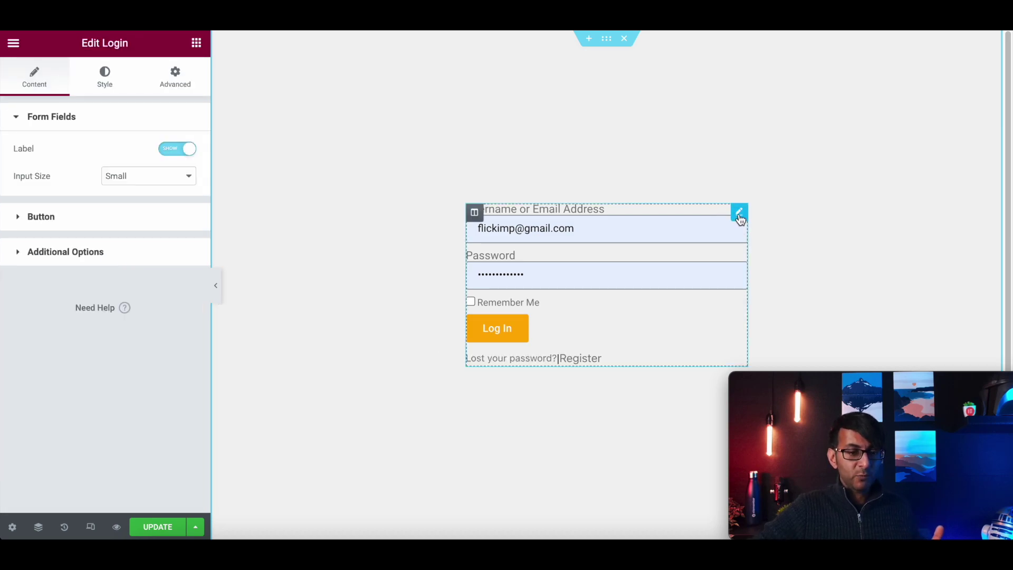
# - Hide the form's field labels and clear the autofilled email in the preview
pyautogui.click(166, 153)
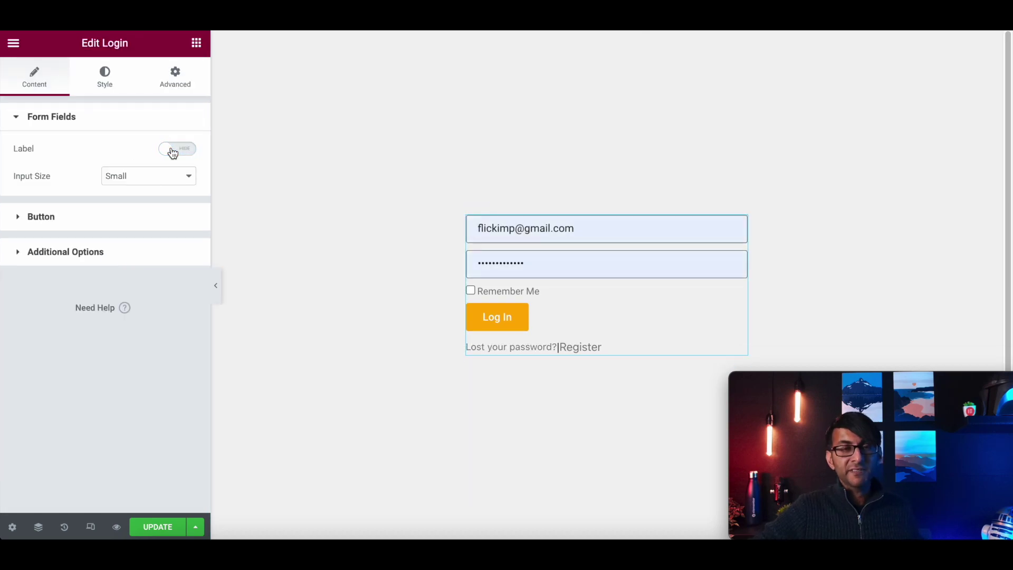
pyautogui.click(176, 152)
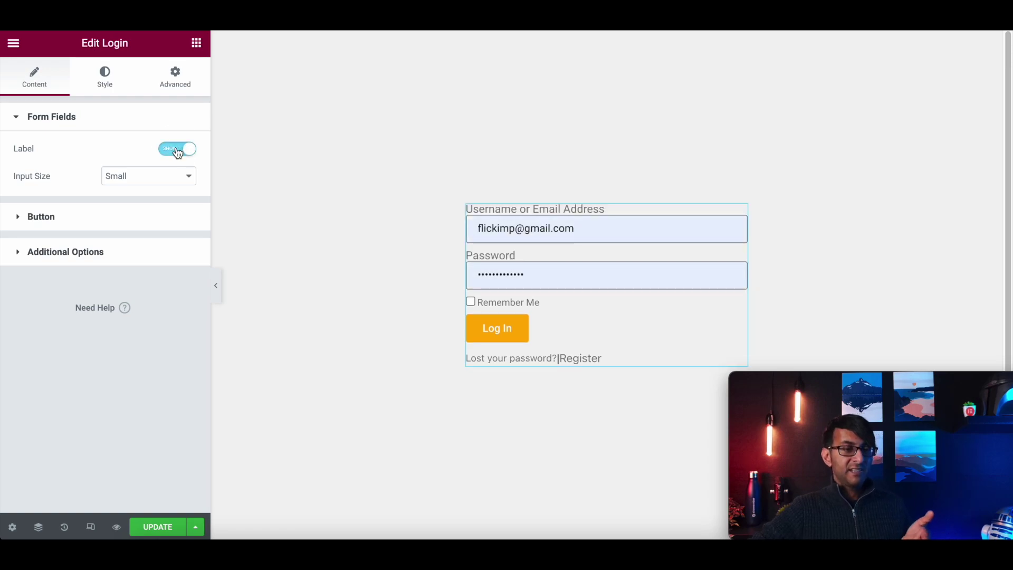
pyautogui.click(178, 153)
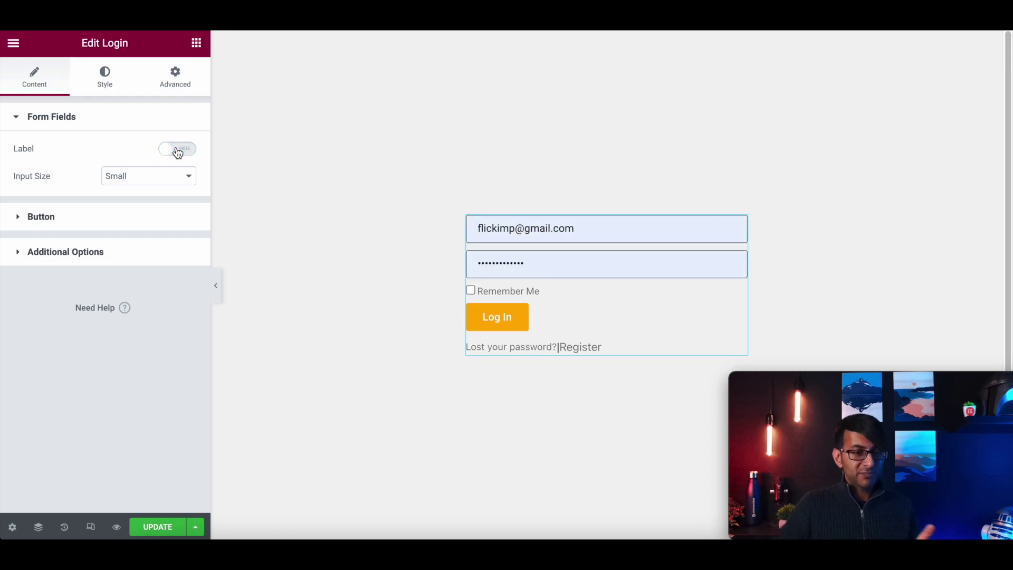
pyautogui.click(592, 228)
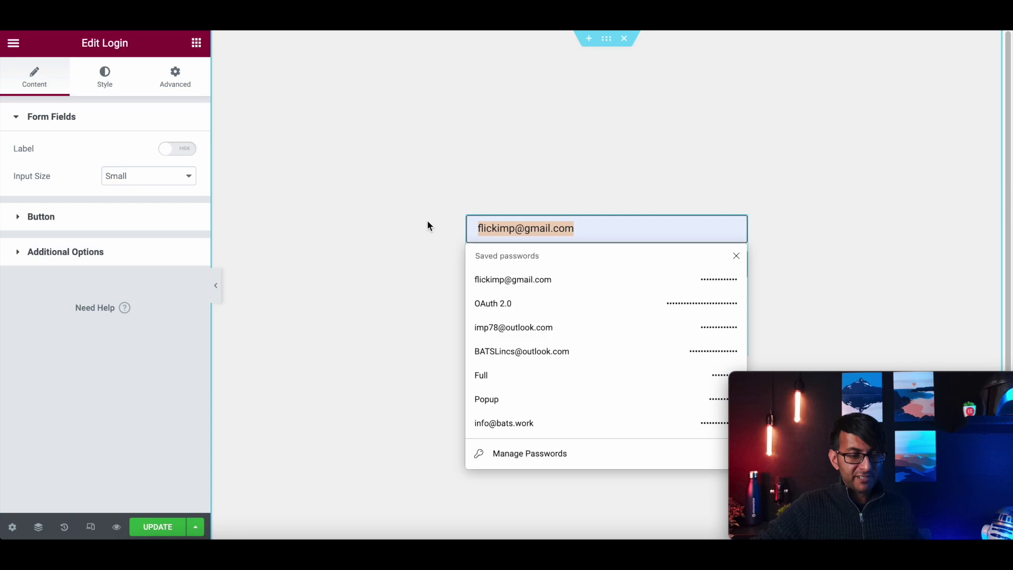
pyautogui.press('BackSpace')
pyautogui.press('Escape')
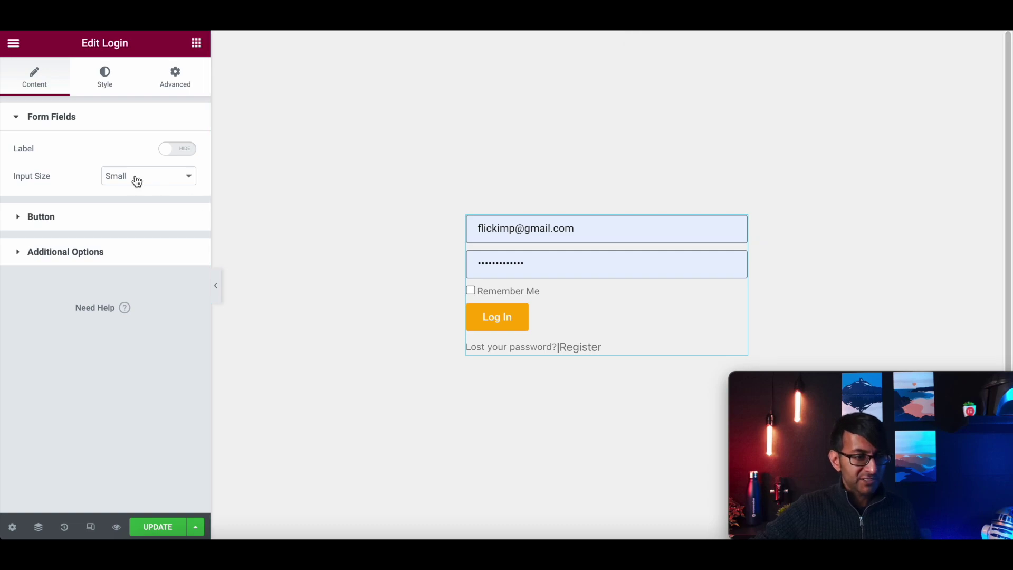
# - Right-align the login button and change its text to 'Log In Now'
pyautogui.click(121, 213)
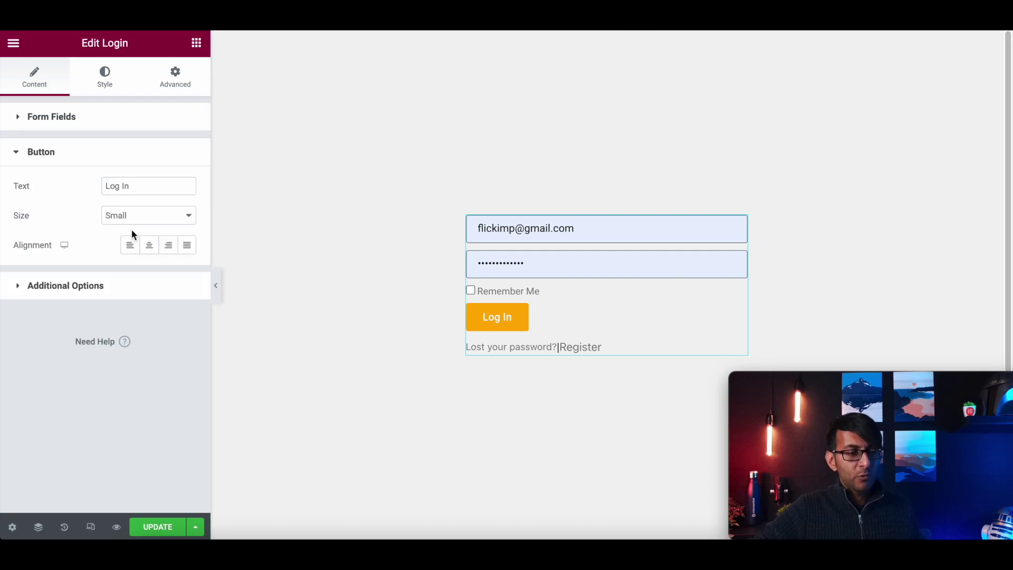
pyautogui.click(149, 250)
pyautogui.click(187, 249)
pyautogui.click(169, 252)
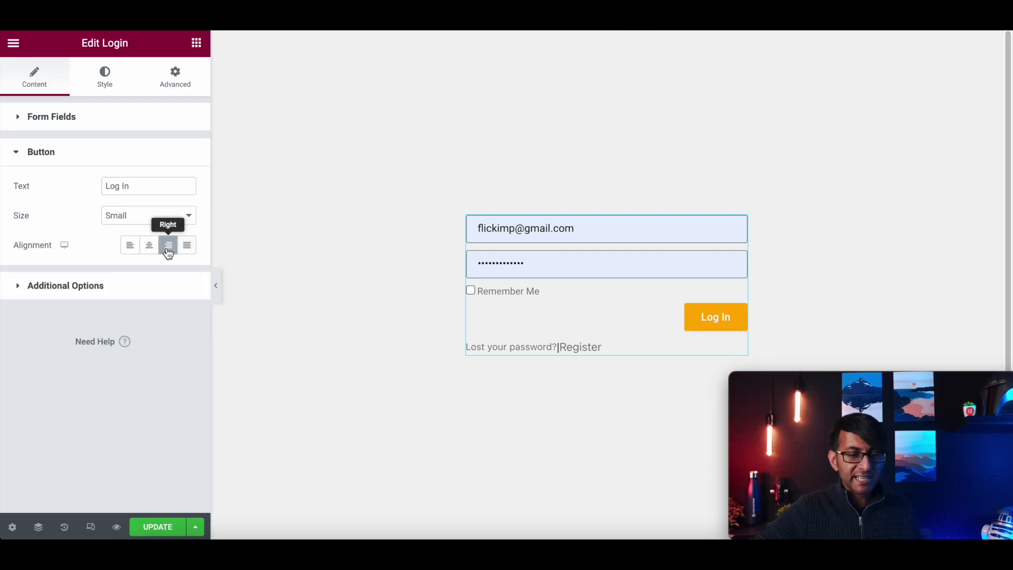
pyautogui.click(149, 191)
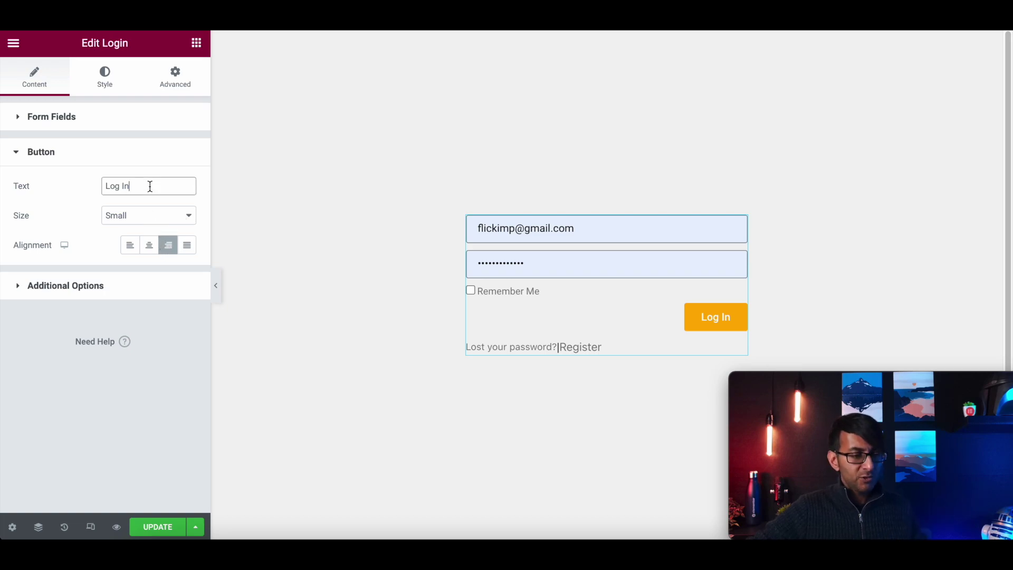
pyautogui.write('Now')
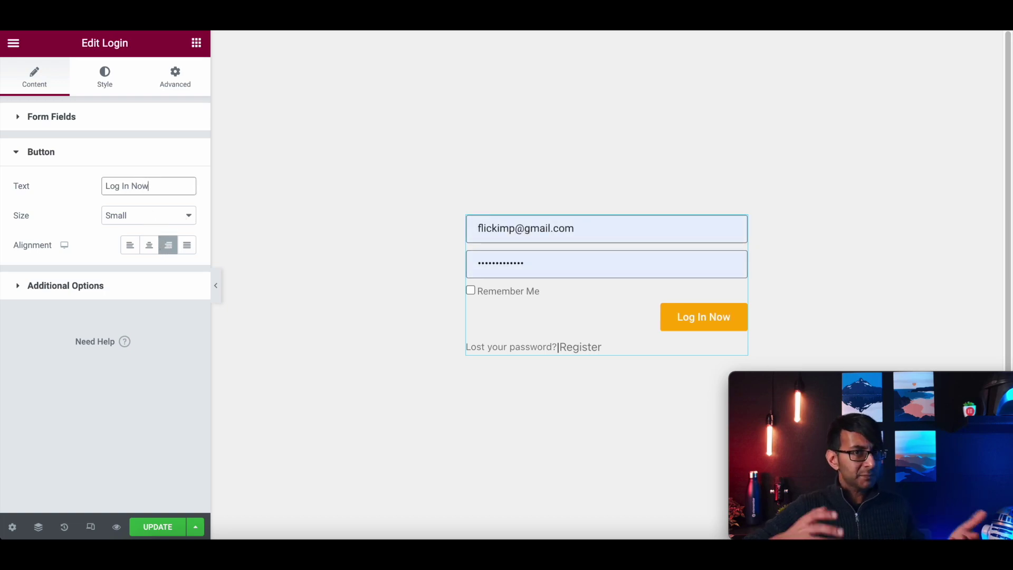
pyautogui.click(124, 295)
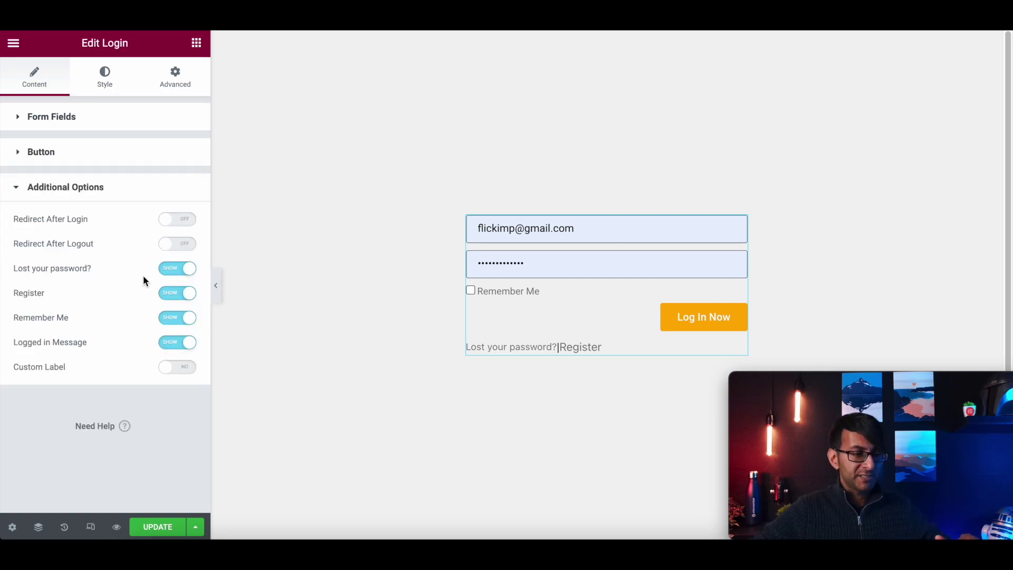
pyautogui.click(169, 270)
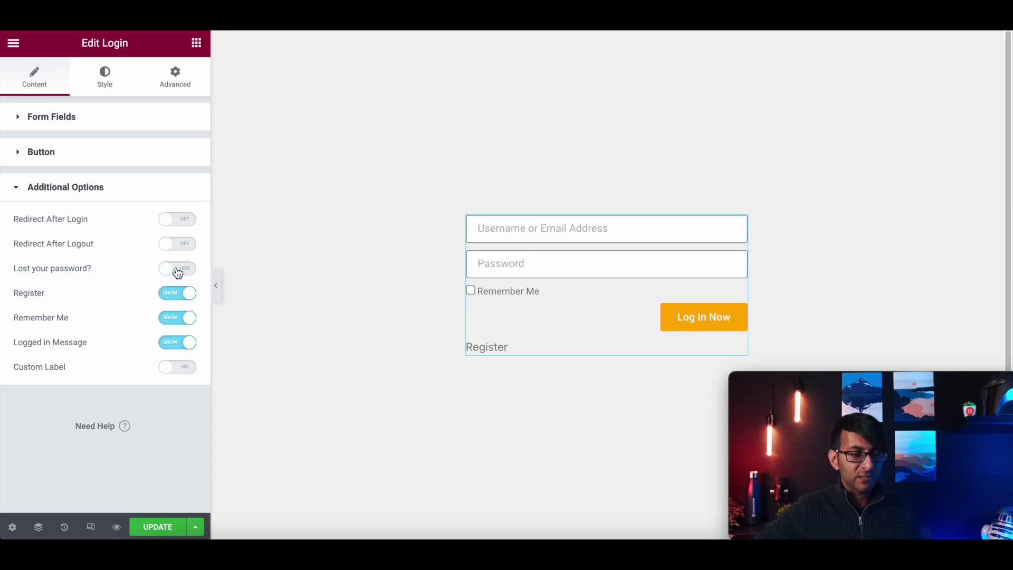
pyautogui.click(173, 297)
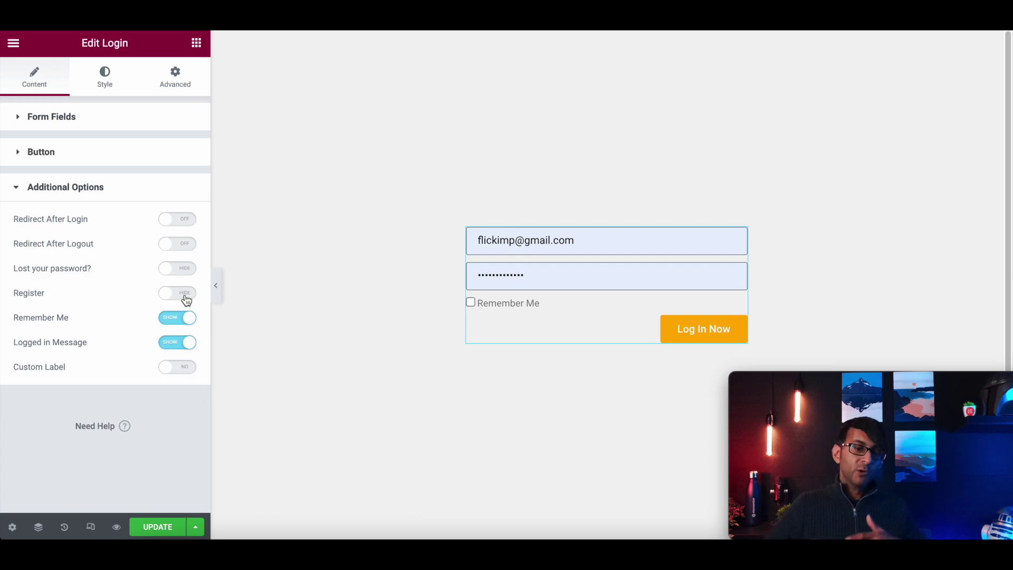
pyautogui.click(185, 294)
pyautogui.click(183, 269)
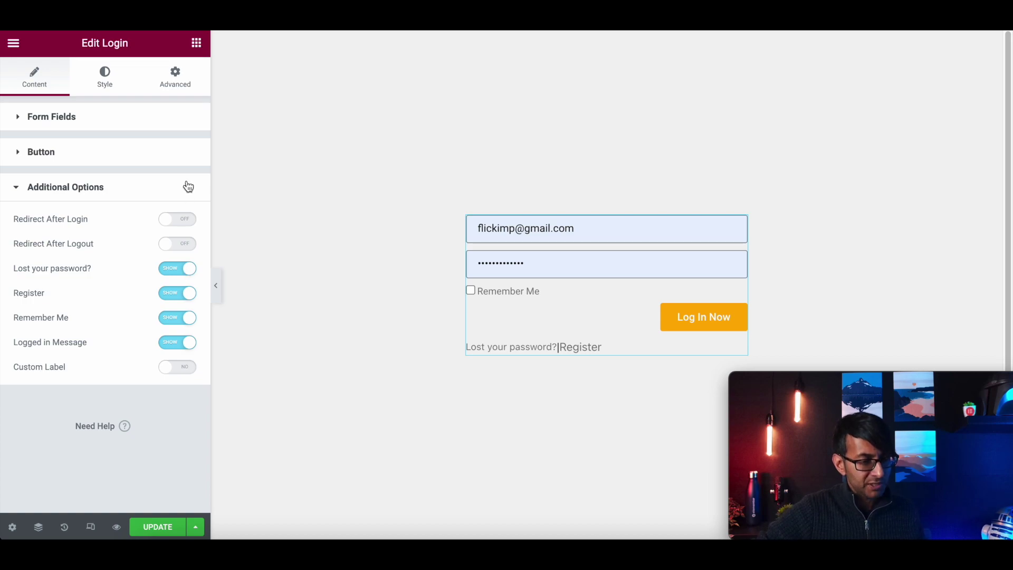
pyautogui.click(105, 86)
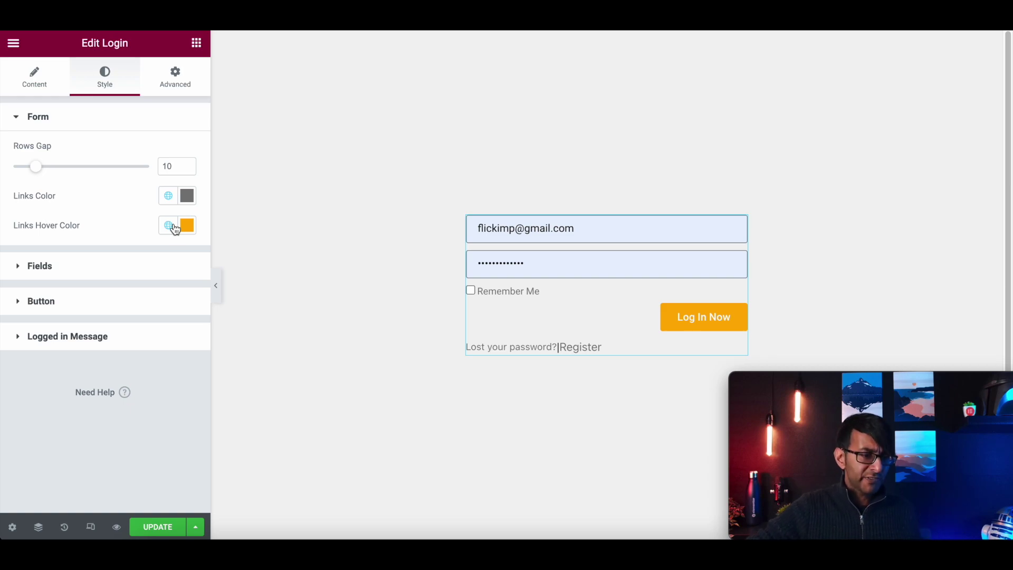
# - Give the button a red Primary hover background colour and a Grow hover animation
pyautogui.click(110, 305)
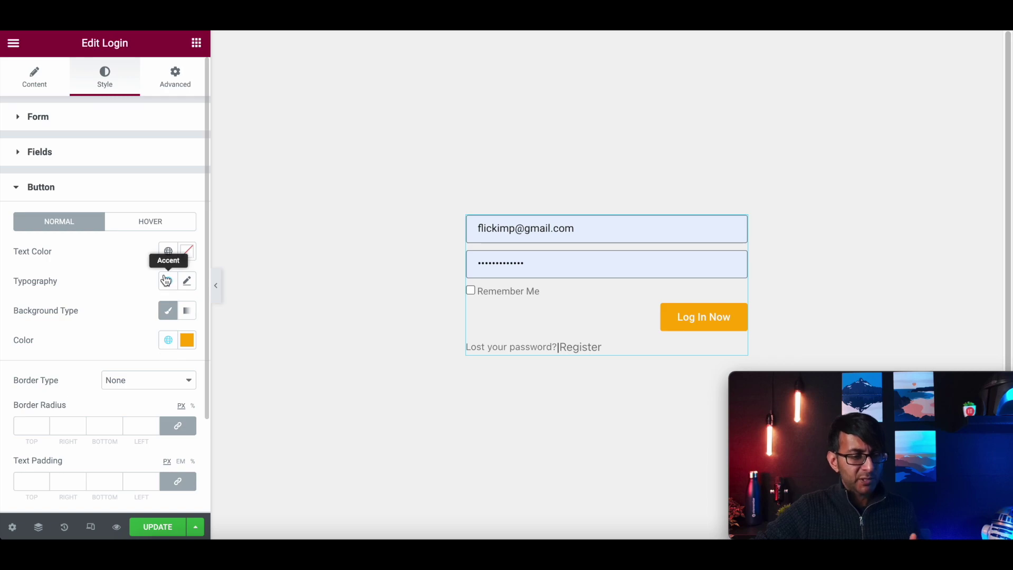
pyautogui.click(167, 224)
pyautogui.click(167, 310)
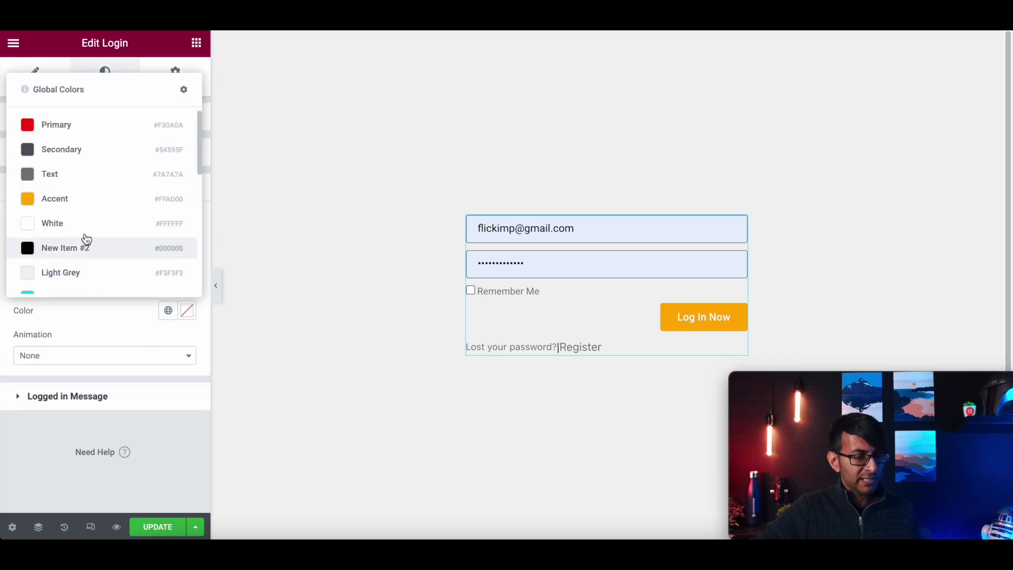
pyautogui.click(99, 127)
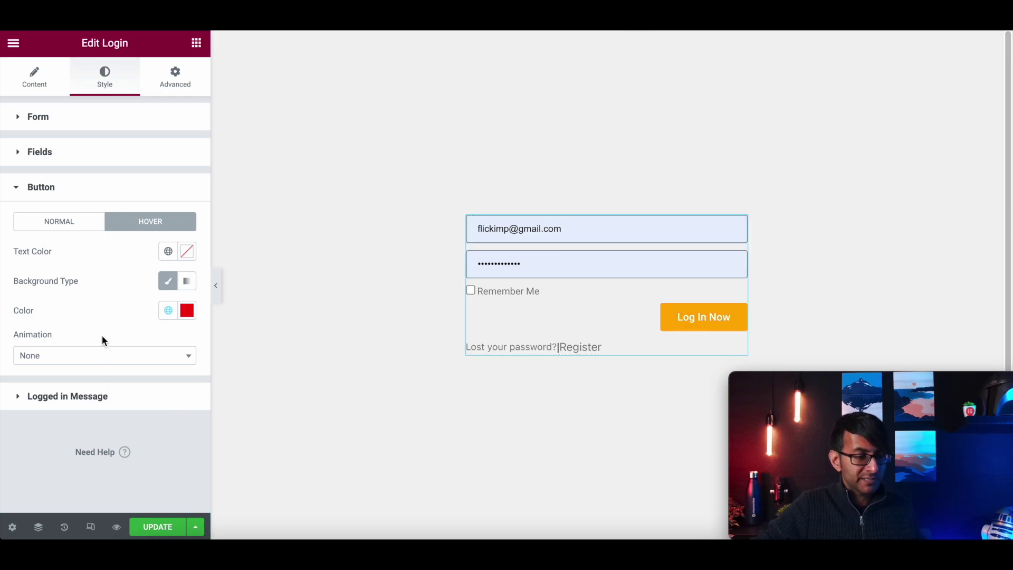
pyautogui.click(102, 360)
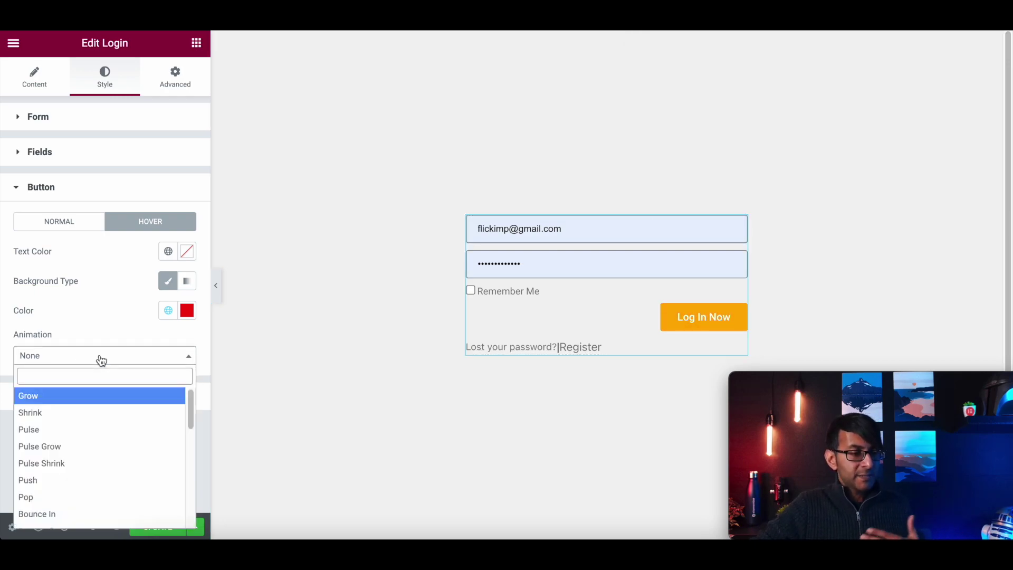
pyautogui.click(87, 404)
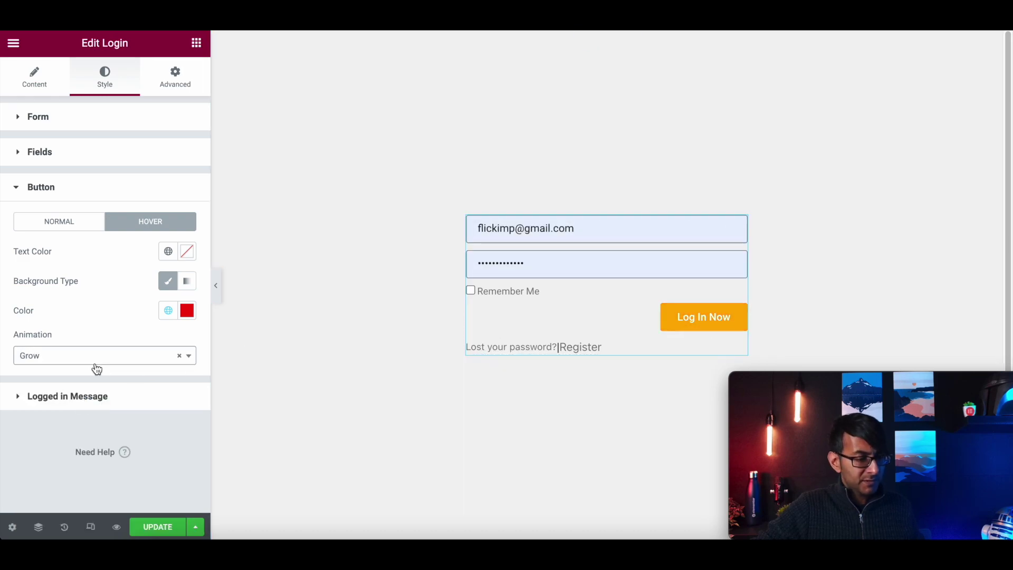
pyautogui.click(68, 228)
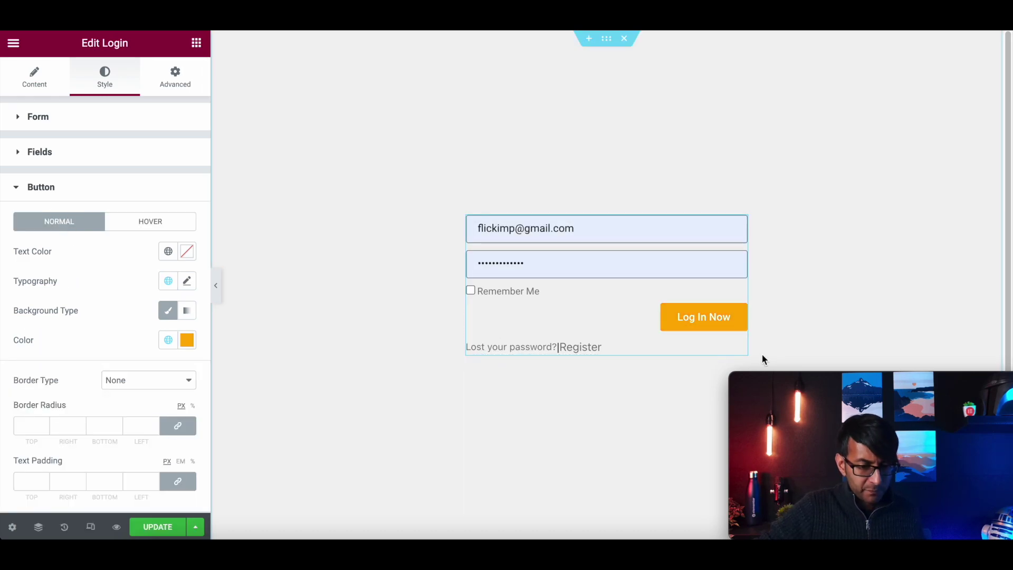
pyautogui.click(150, 224)
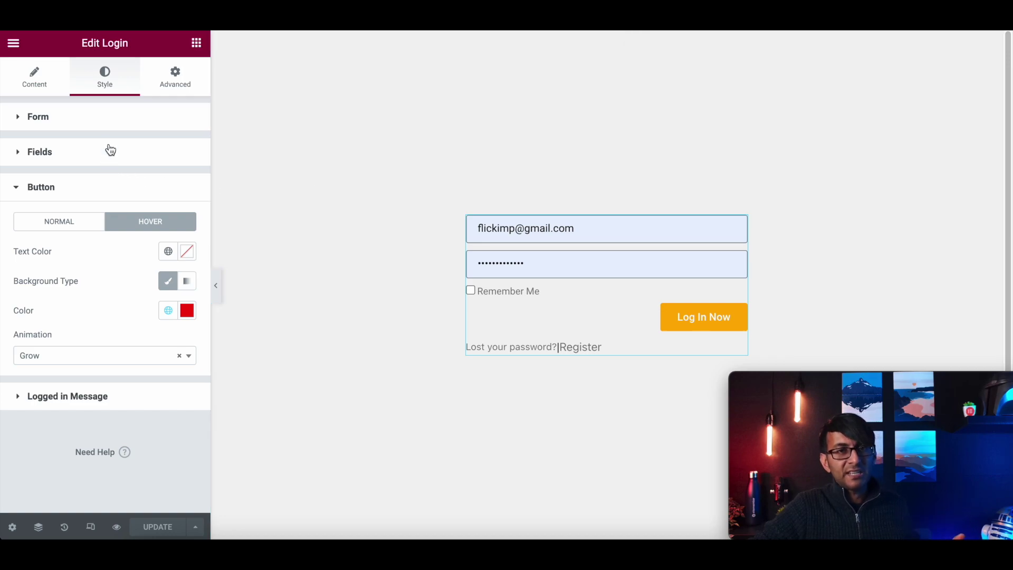
pyautogui.click(34, 87)
# - Switch Redirect After Login on, leaving Redirect After Logout turned off
pyautogui.click(92, 253)
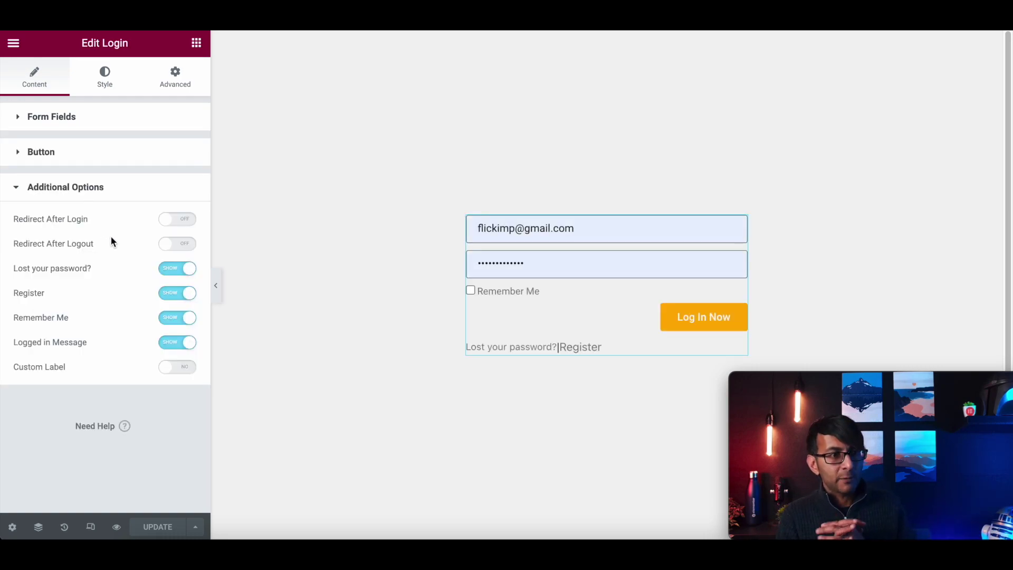
pyautogui.click(182, 243)
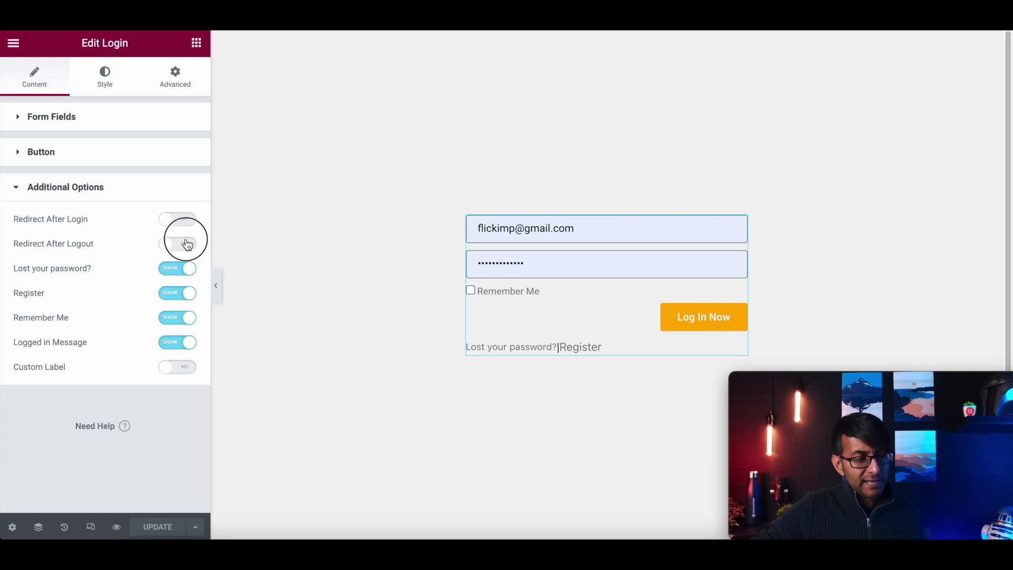
pyautogui.click(129, 271)
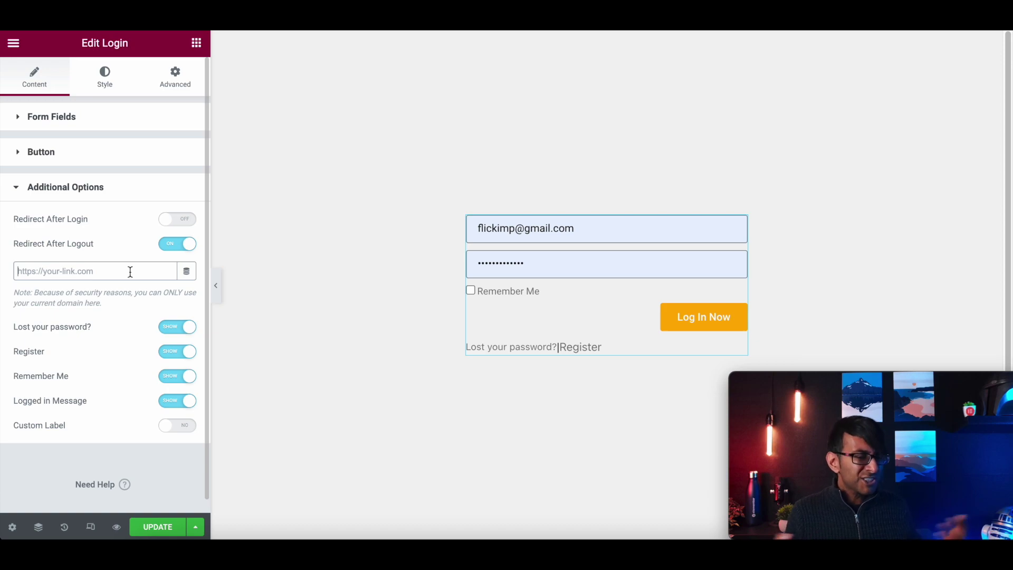
pyautogui.click(179, 245)
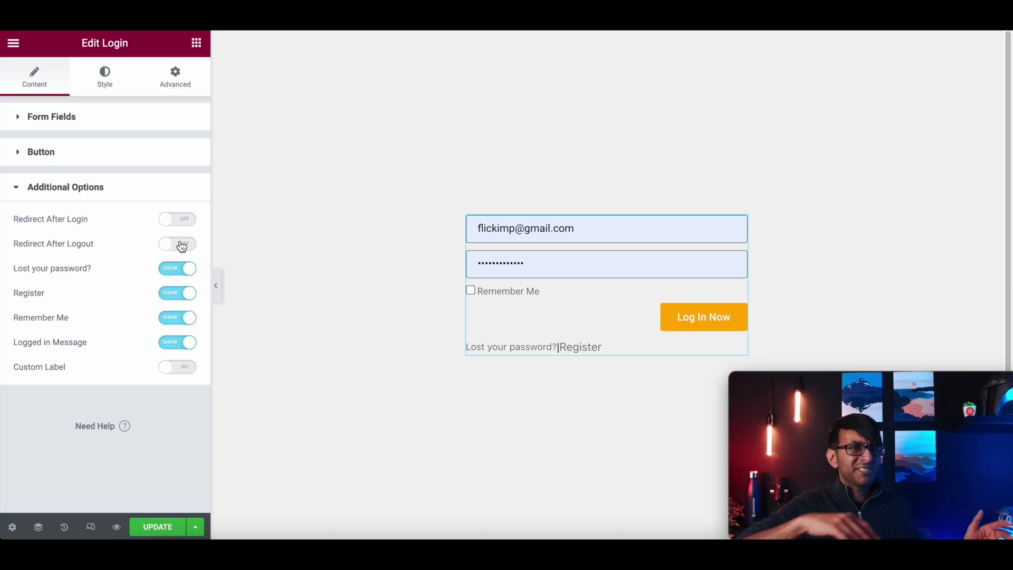
pyautogui.click(180, 221)
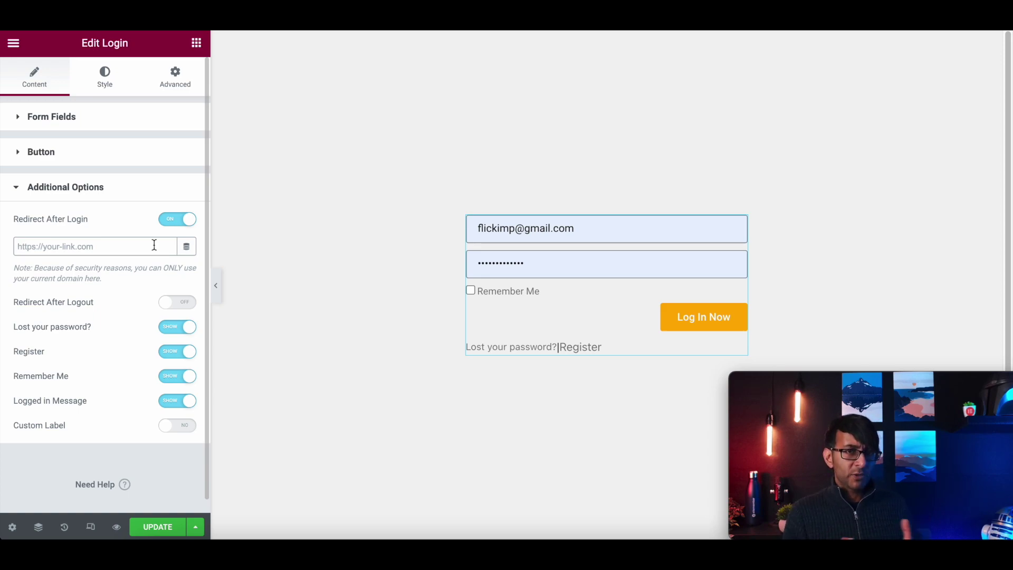
pyautogui.click(154, 244)
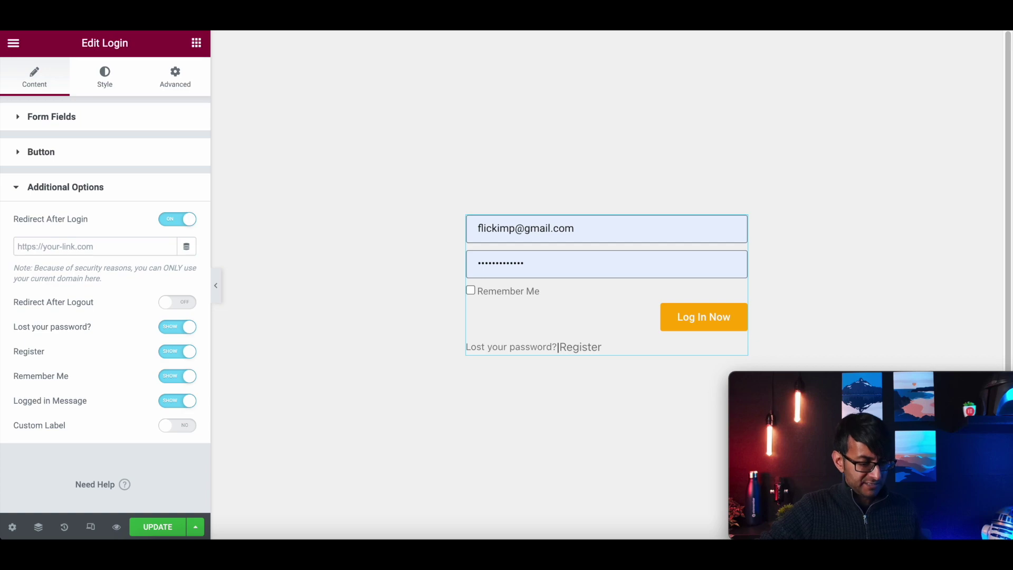
# - Point the login redirect to the site's /account page URL and update the page
pyautogui.write('https://staging3.websquadron.co.uk/')
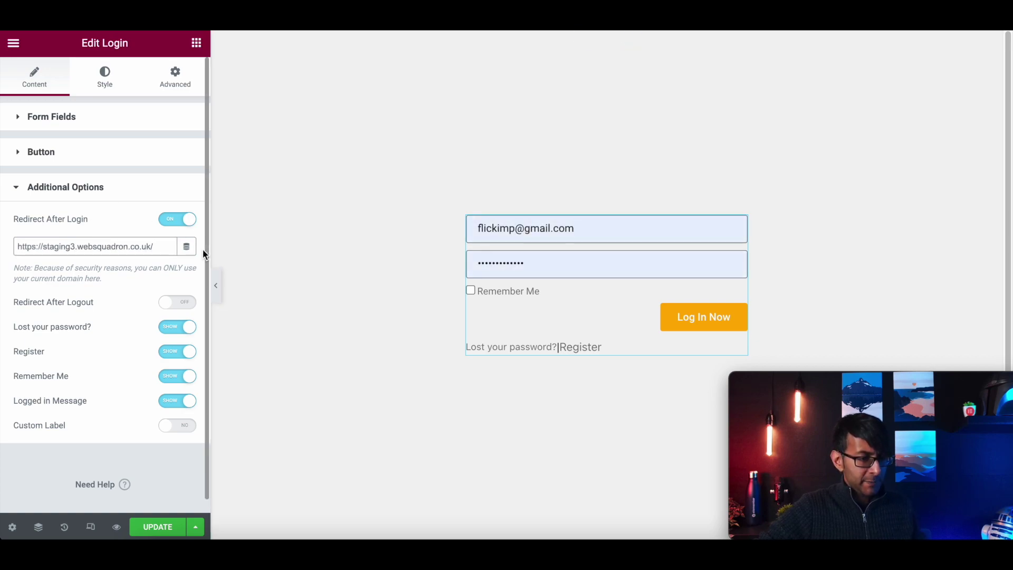
pyautogui.write('course')
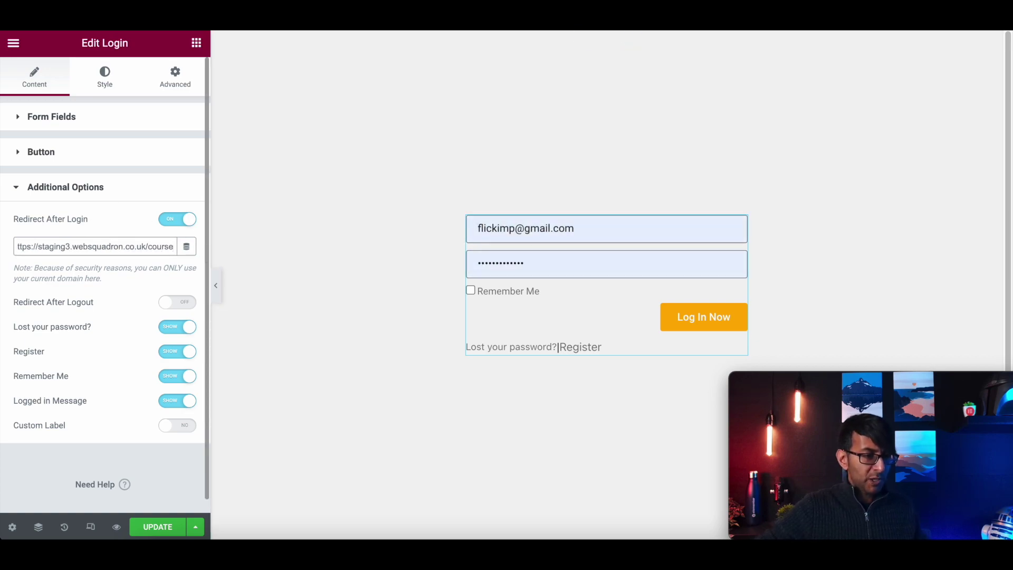
pyautogui.write('s')
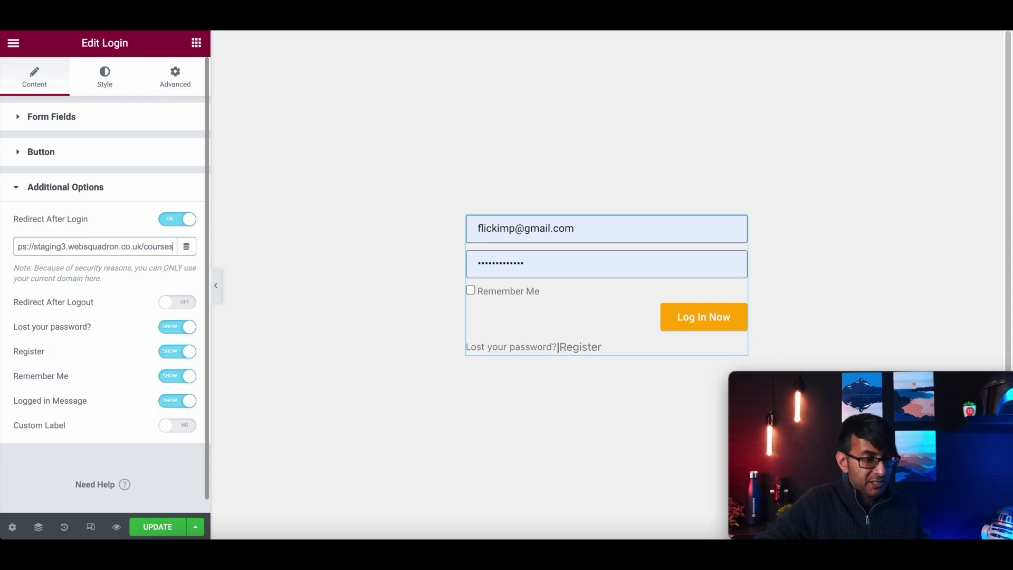
pyautogui.write('account')
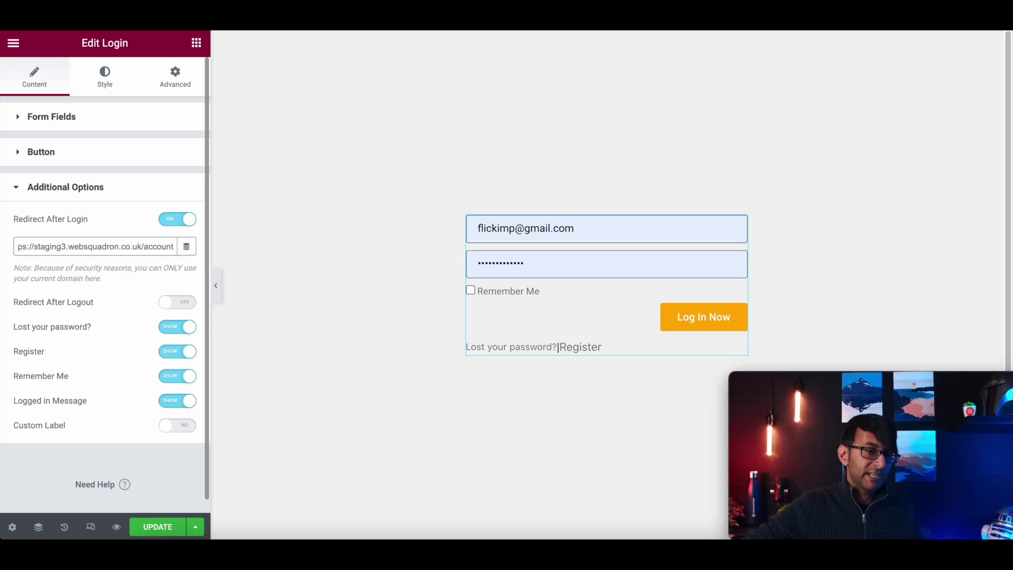
pyautogui.click(160, 528)
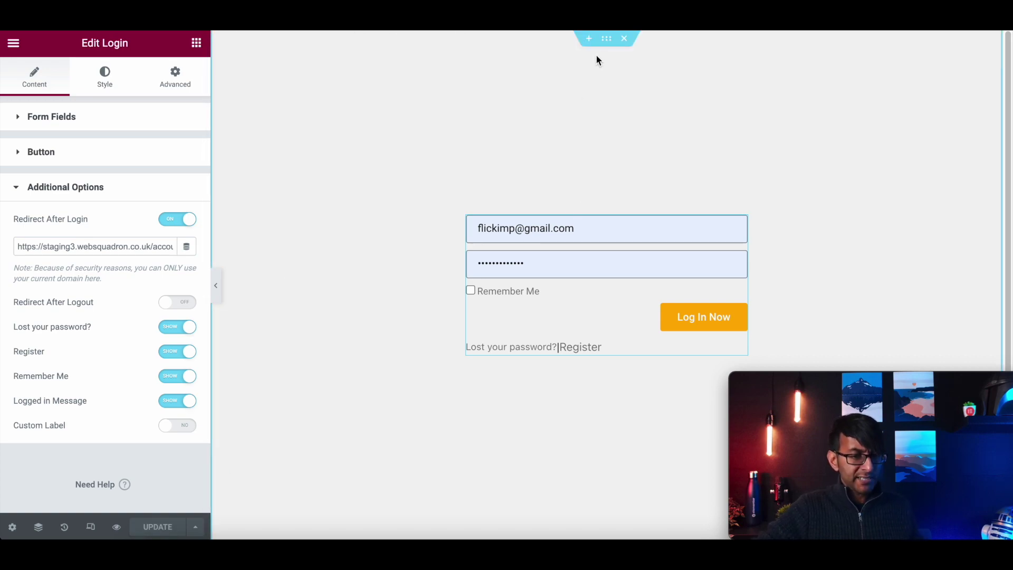
# - In Mobile view, give the section 15 px right and left padding and save
pyautogui.click(90, 526)
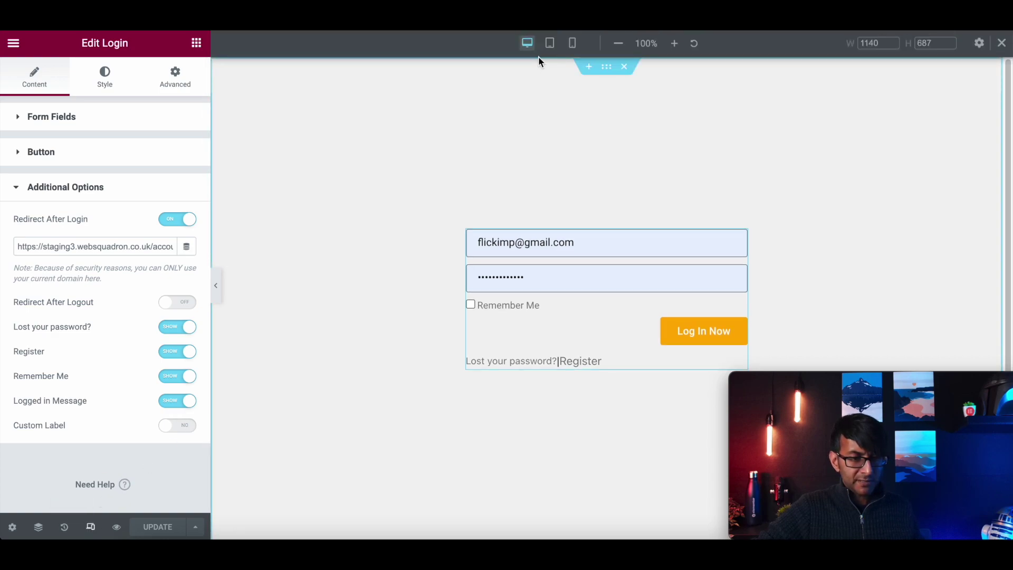
pyautogui.click(572, 44)
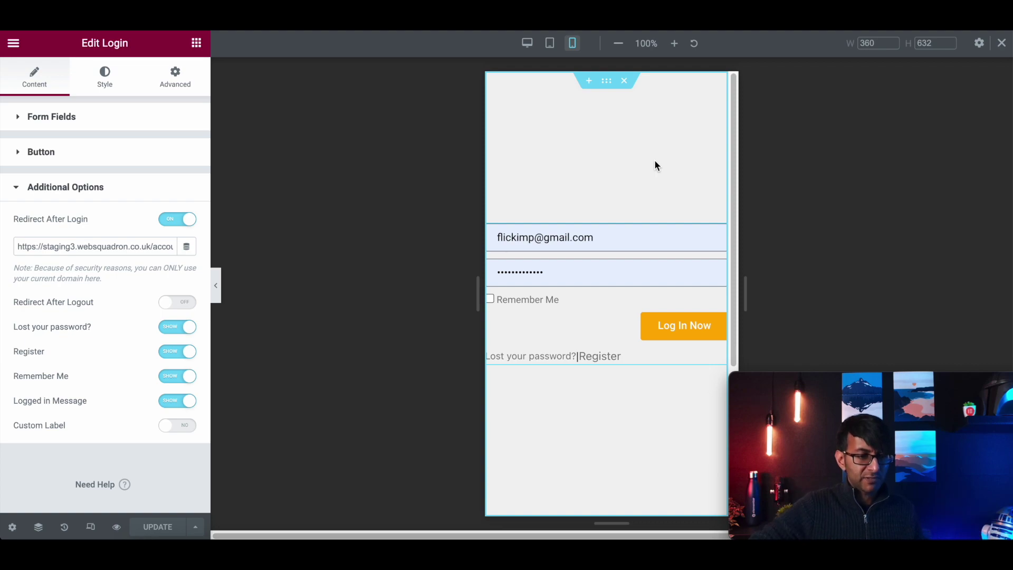
pyautogui.click(606, 80)
pyautogui.click(176, 78)
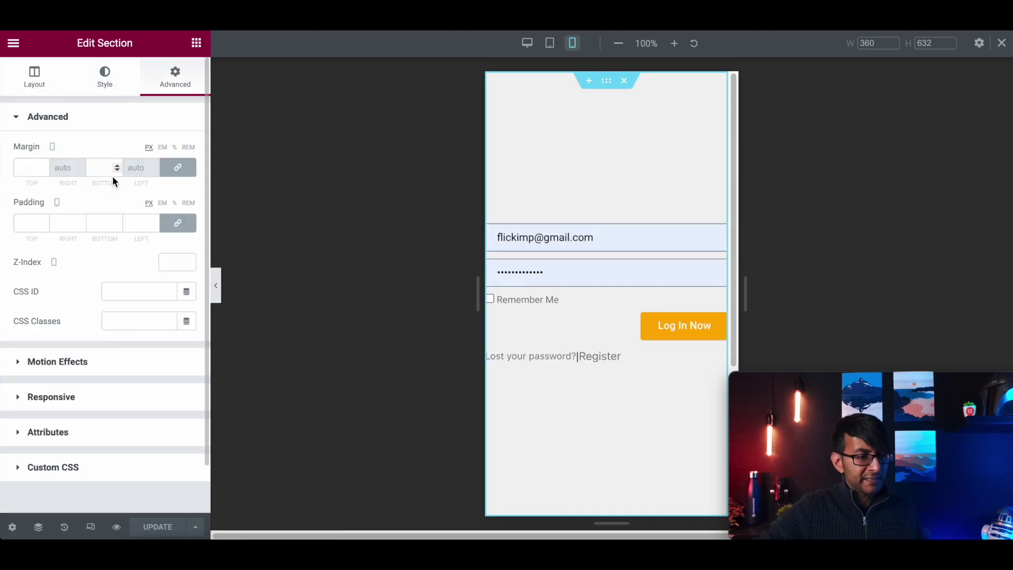
pyautogui.click(178, 223)
pyautogui.write('3')
pyautogui.click(30, 221)
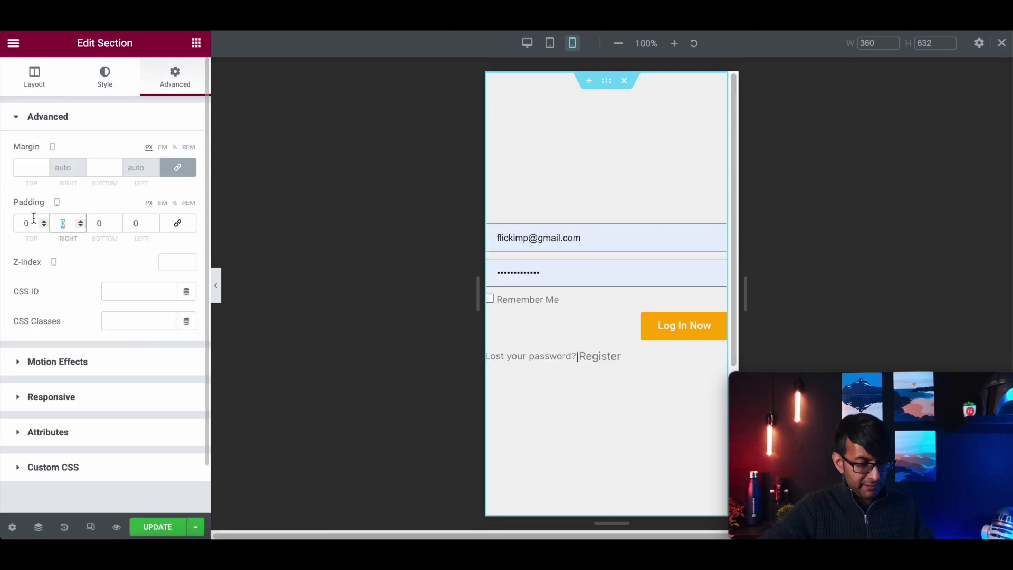
pyautogui.write('15')
pyautogui.press('Tab')
pyautogui.press('Tab')
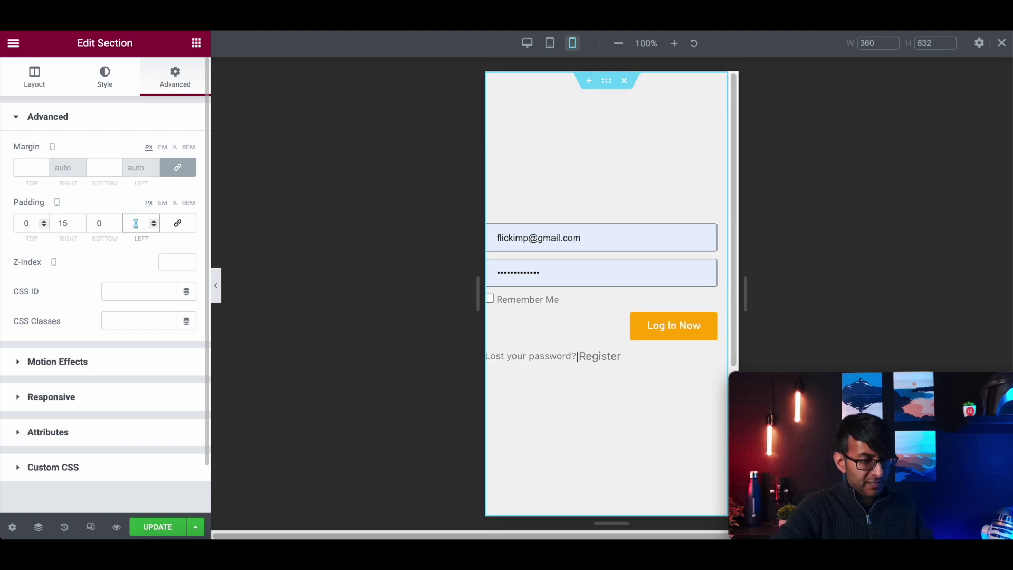
pyautogui.write('15')
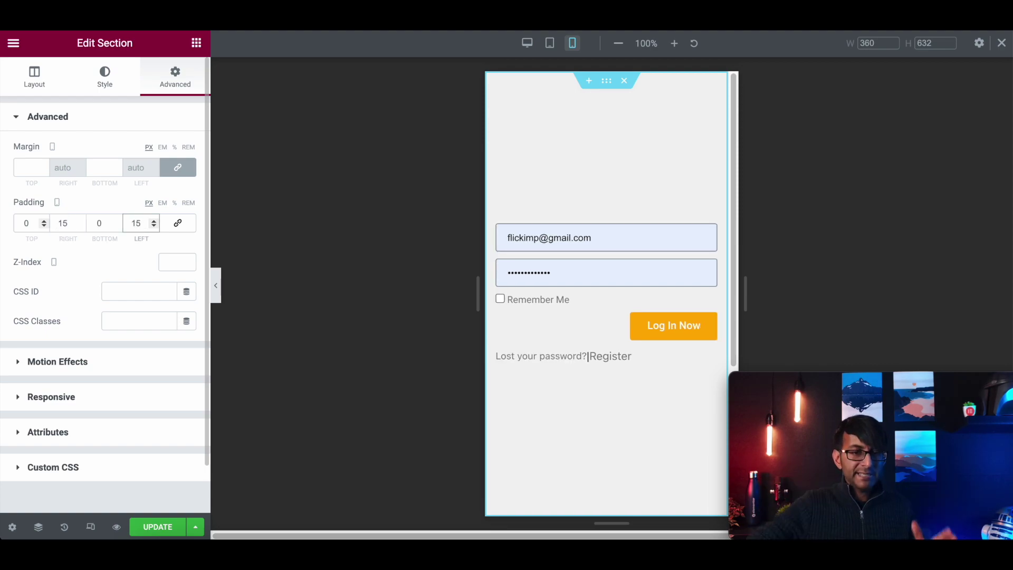
pyautogui.click(160, 533)
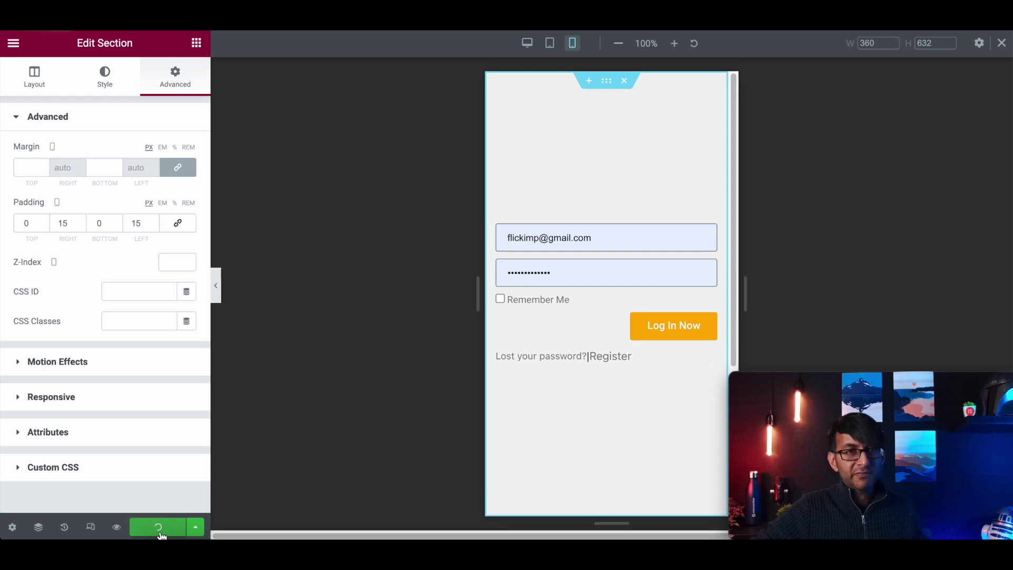
# - Load the site's /login page in a new Edge InPrivate window to test it
pyautogui.click(998, 16)
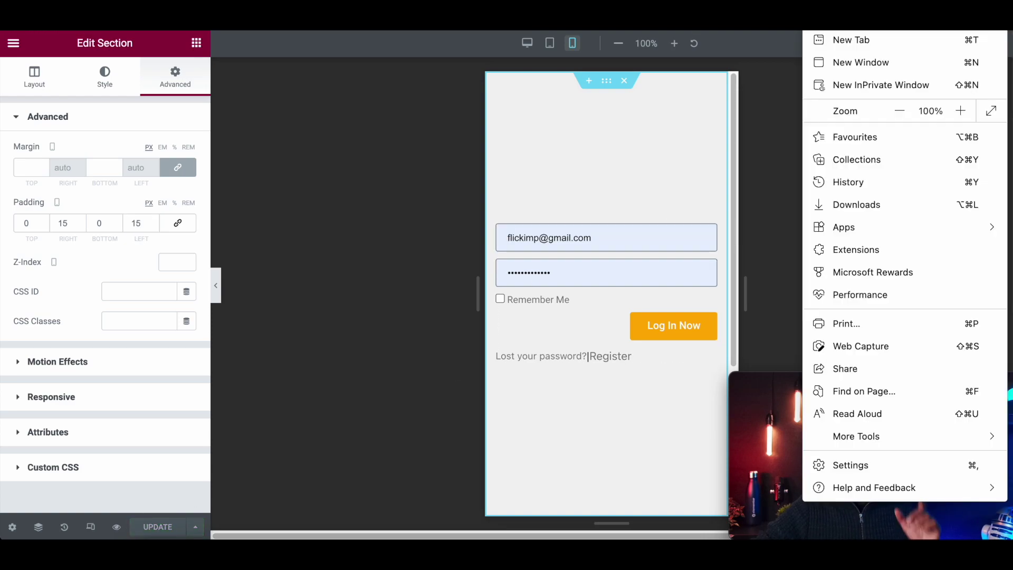
pyautogui.click(935, 87)
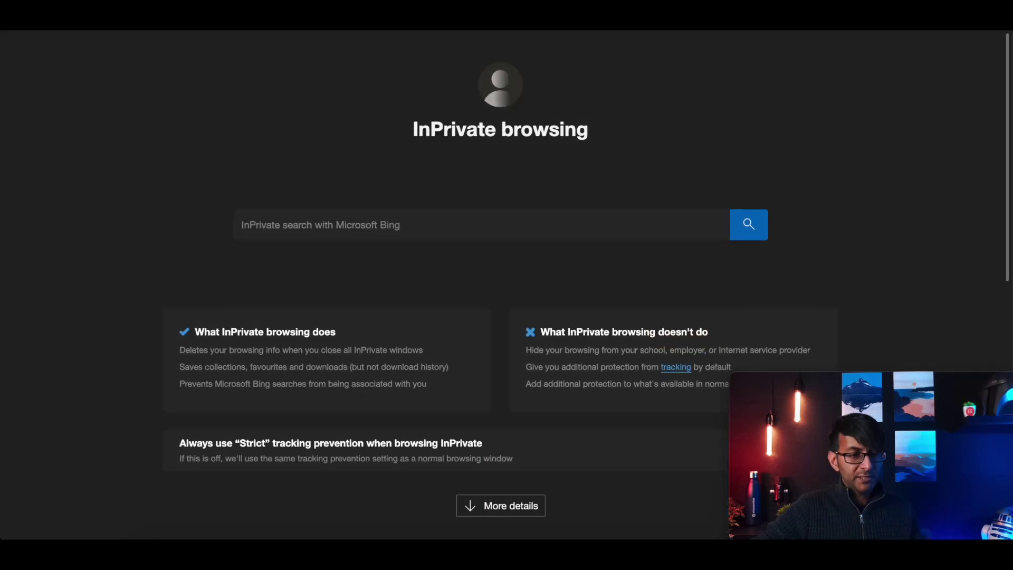
pyautogui.write('https://staging3.websquadron.co.uk/w')
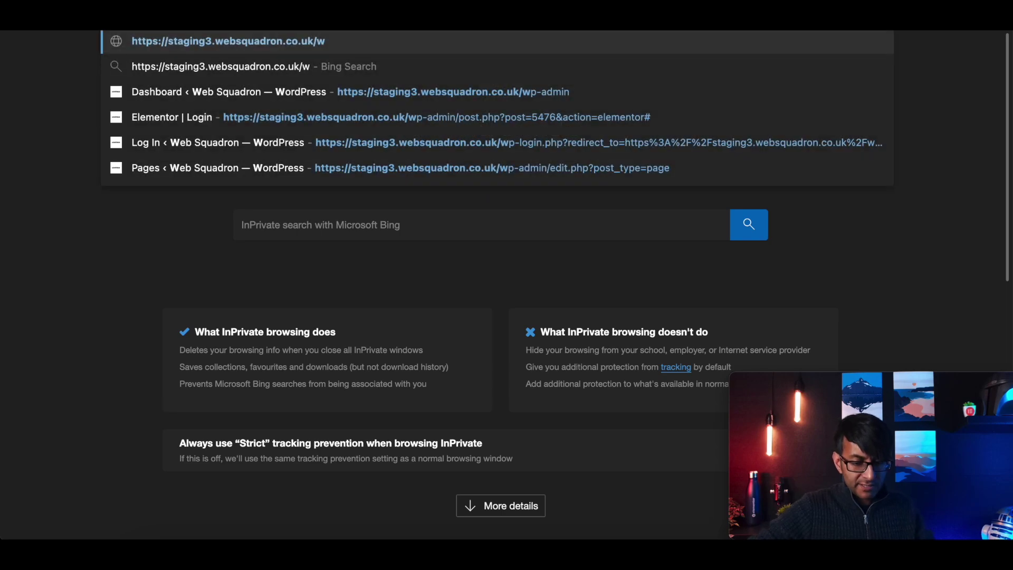
pyautogui.press('BackSpace')
pyautogui.write('login')
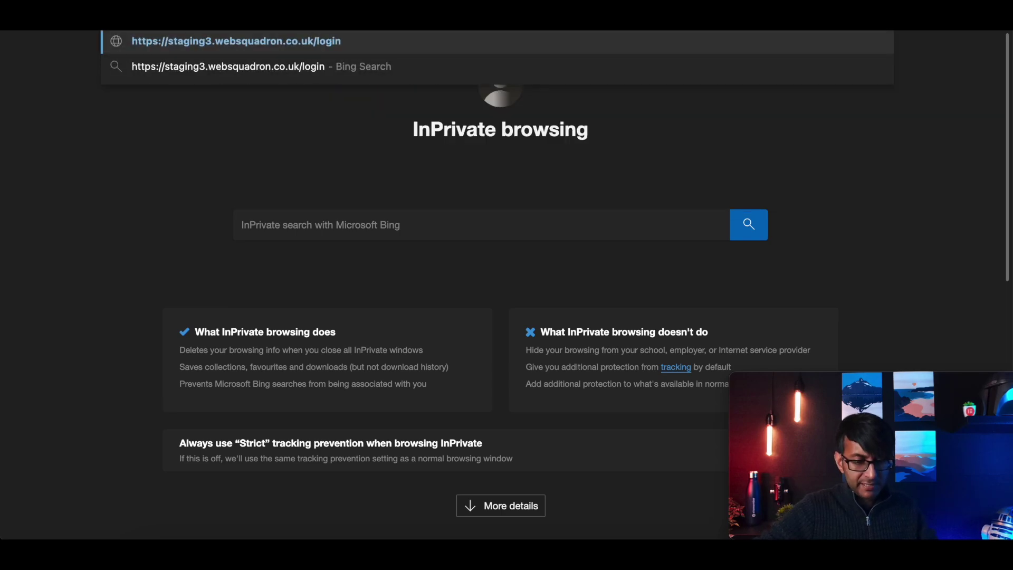
pyautogui.press('Return')
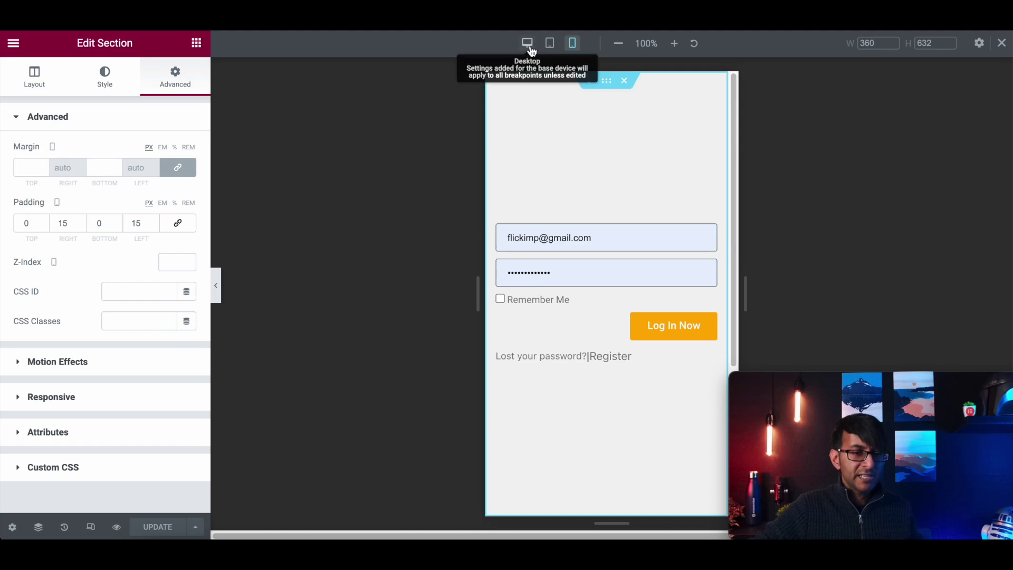
# - Switch the Elementor preview back to the 1140px desktop view
pyautogui.click(527, 42)
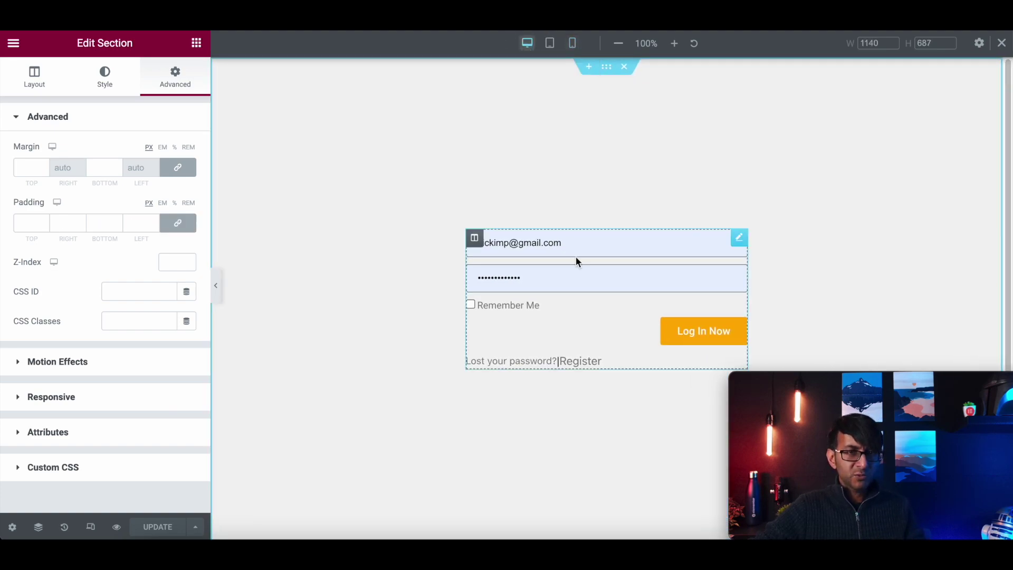